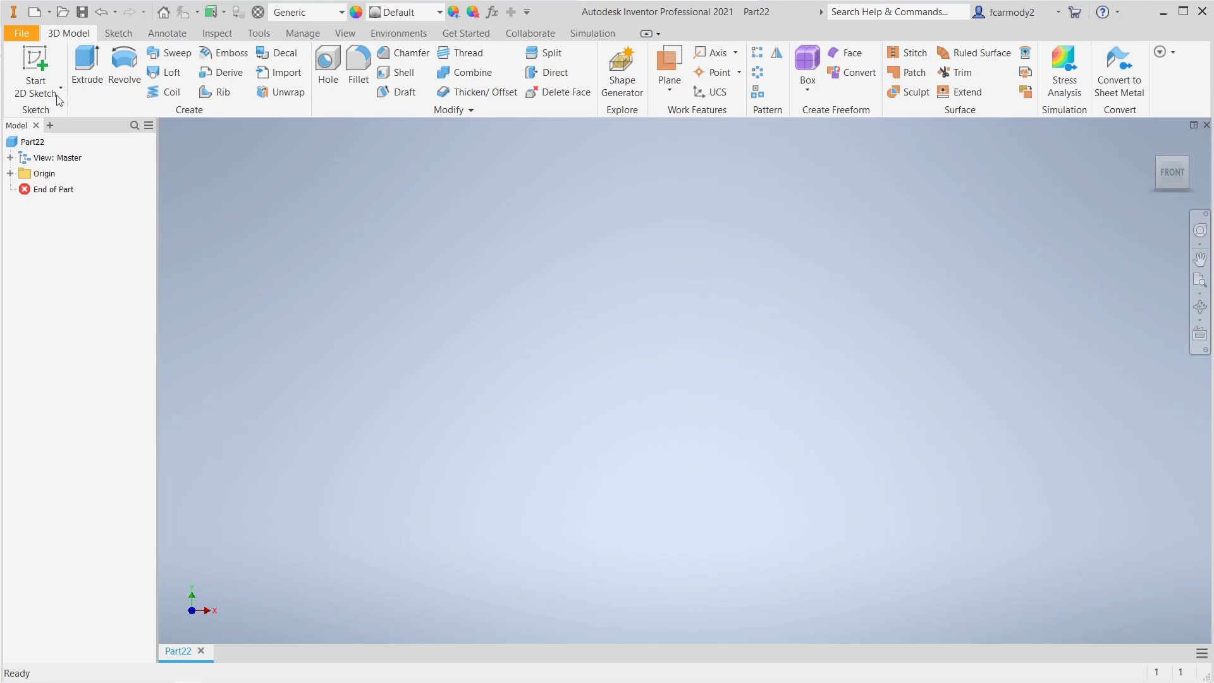
- Start a sketch on the horizontal XZ plane and draw a circle about 1.17 in in diameter centred on the origin
left_click(46, 56)
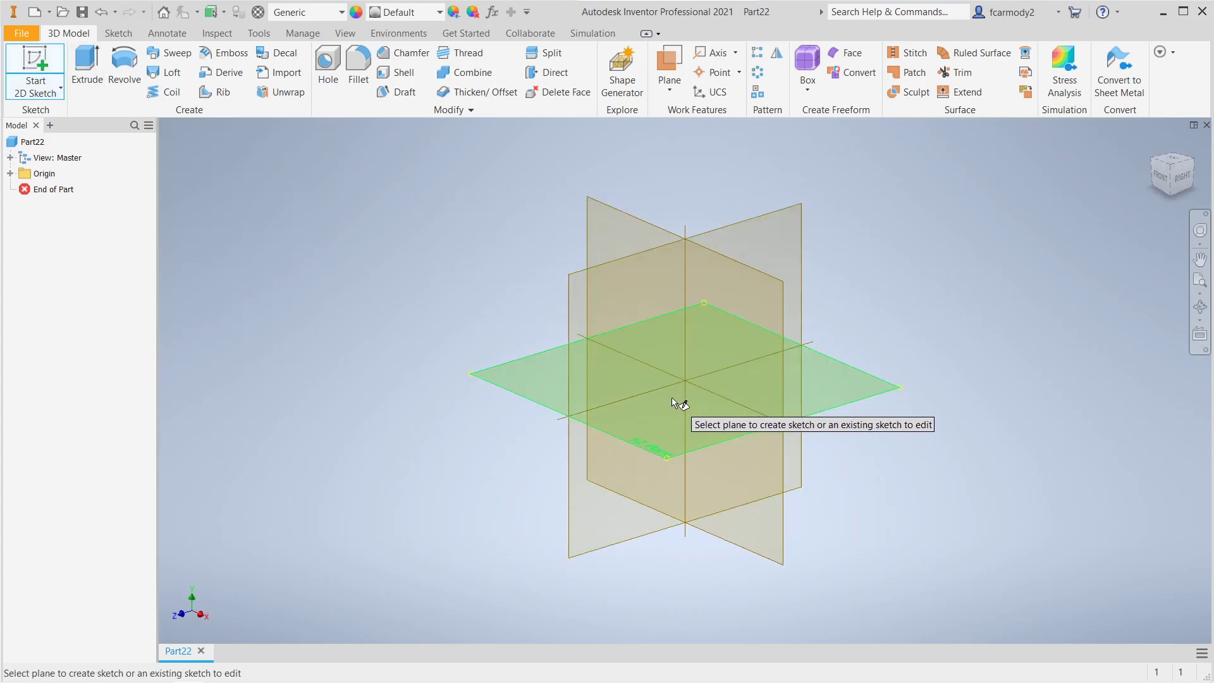
left_click(673, 398)
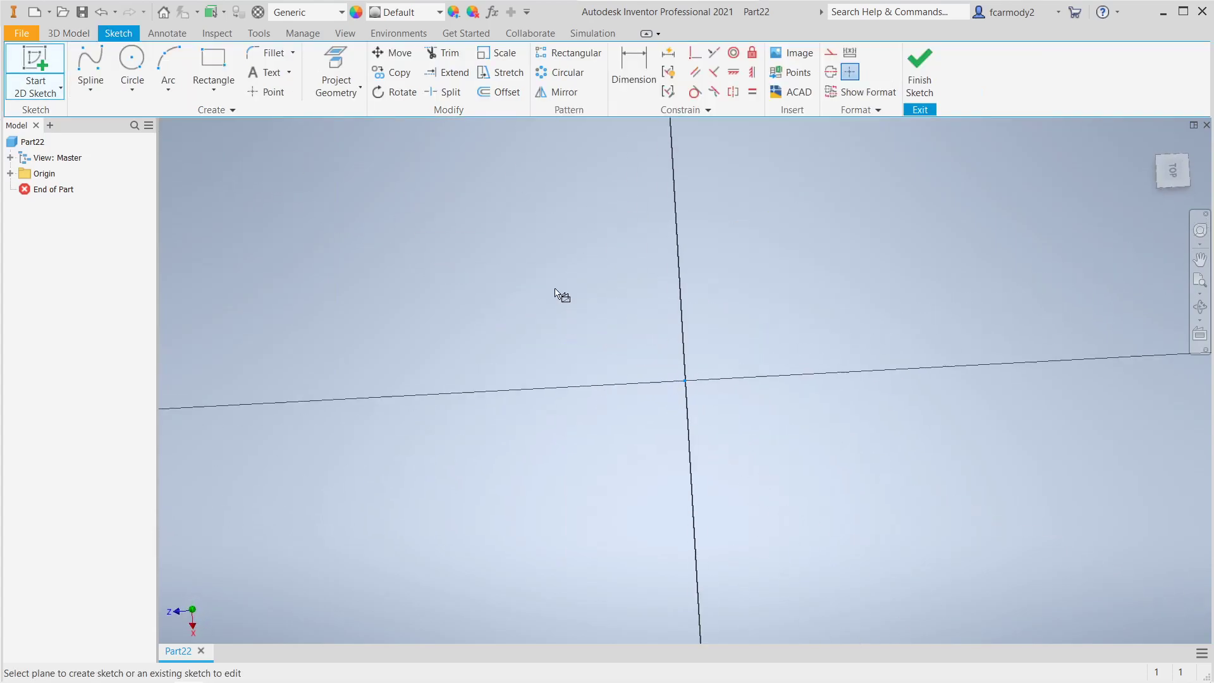
left_click(133, 63)
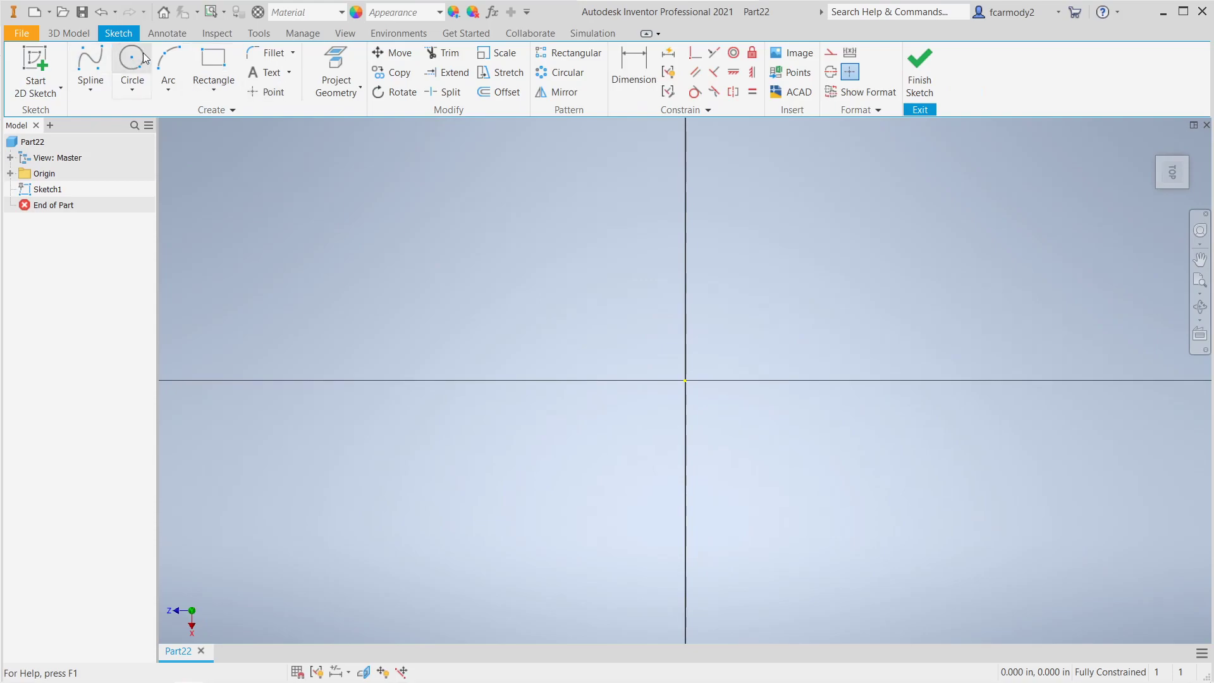
left_click(684, 380)
left_click(907, 335)
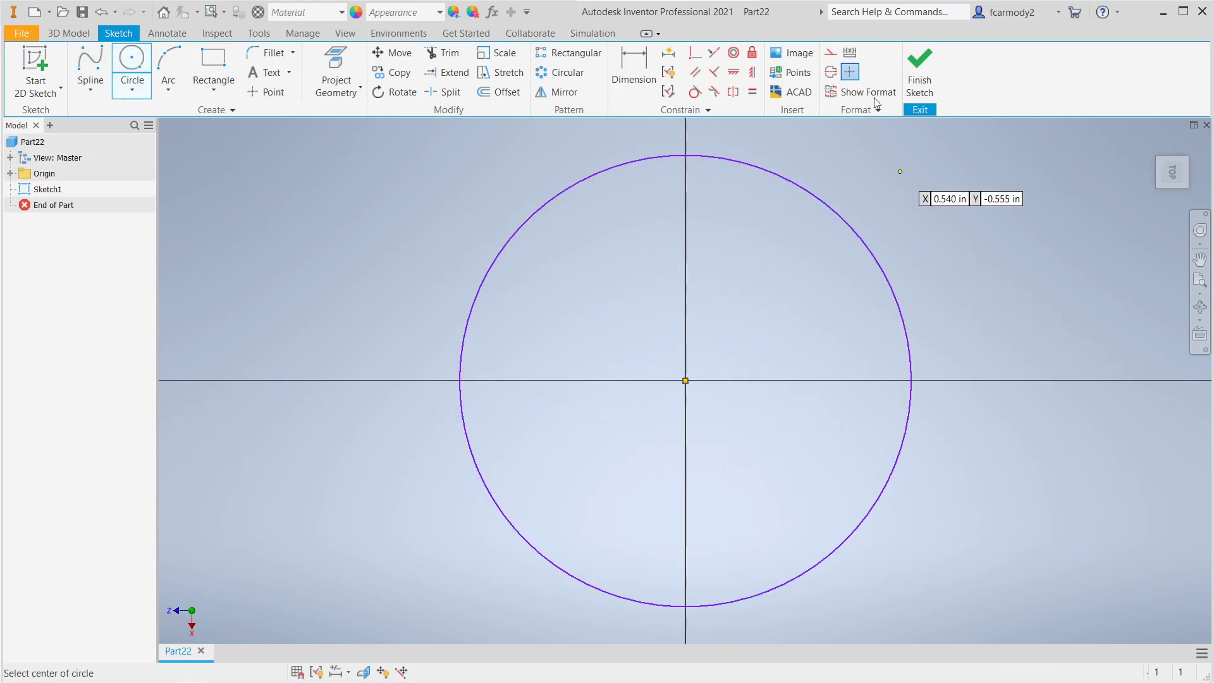
- Dimension the circle's diameter as 4 in and finish the sketch
left_click(652, 84)
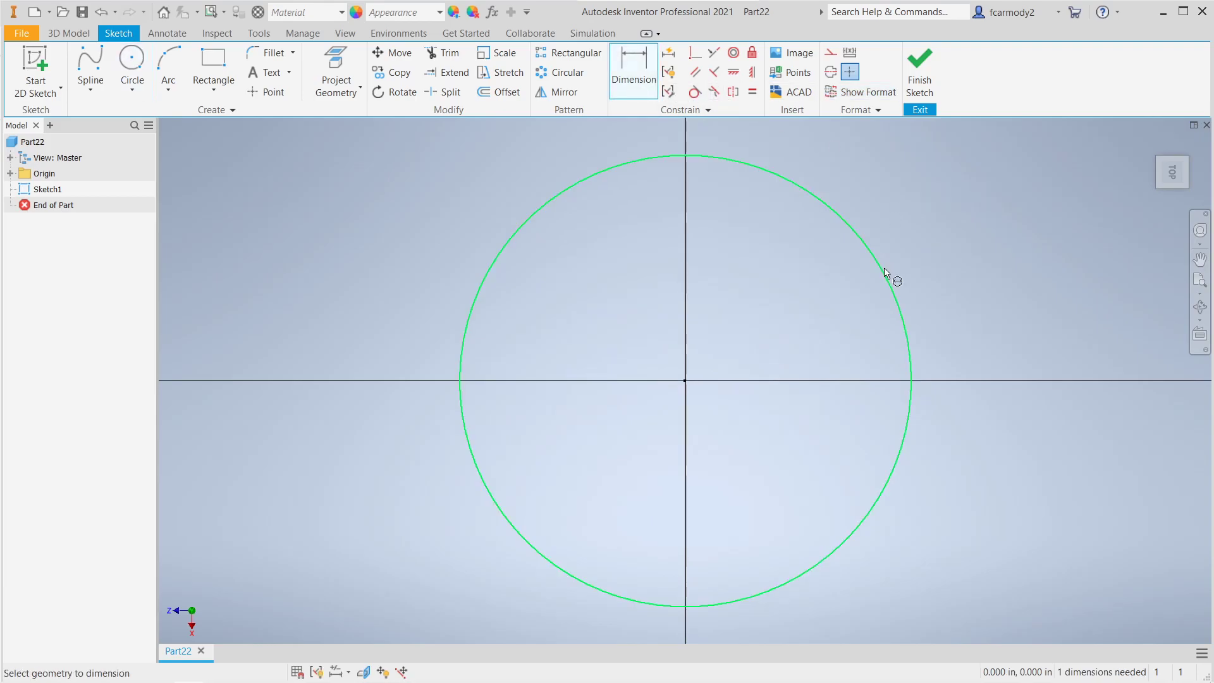
left_click(888, 275)
left_click(1039, 273)
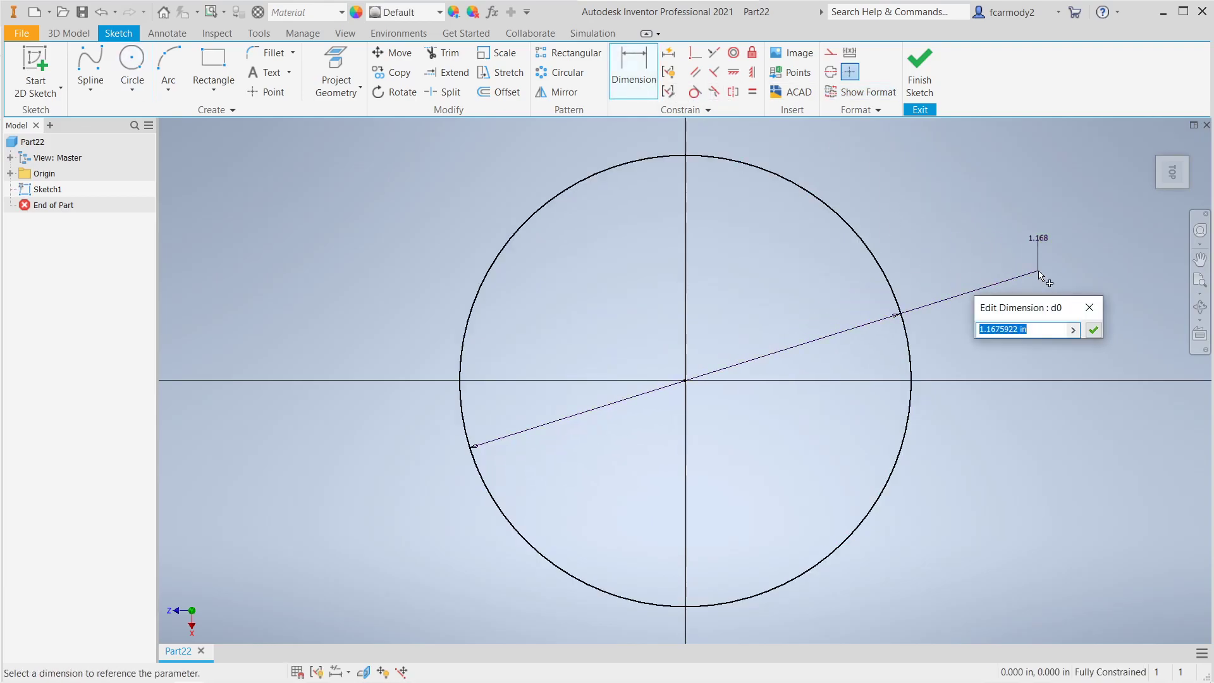
type("4")
key("Return")
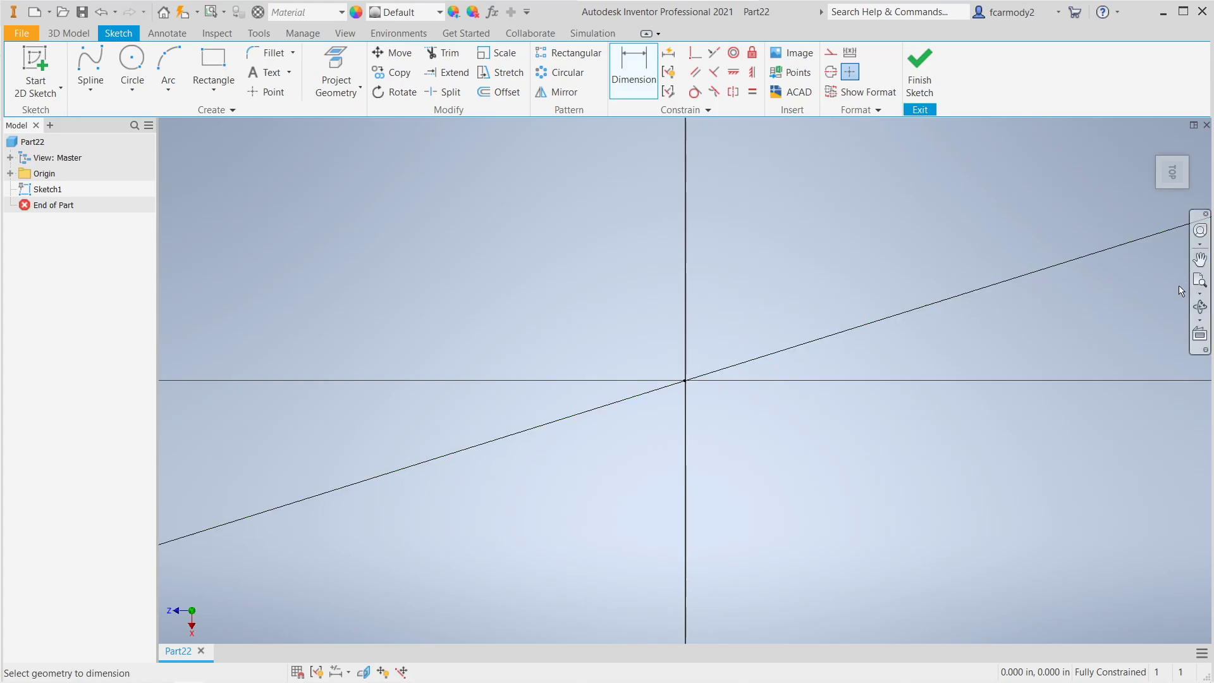
left_click(1199, 280)
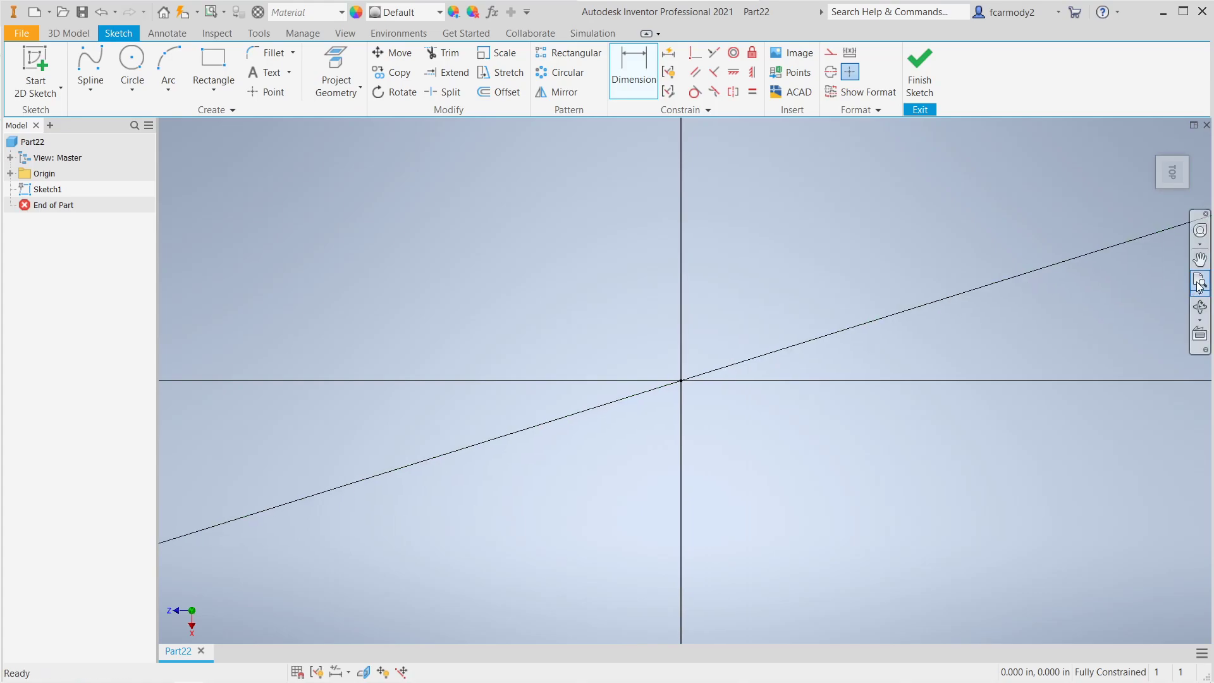
left_click(919, 70)
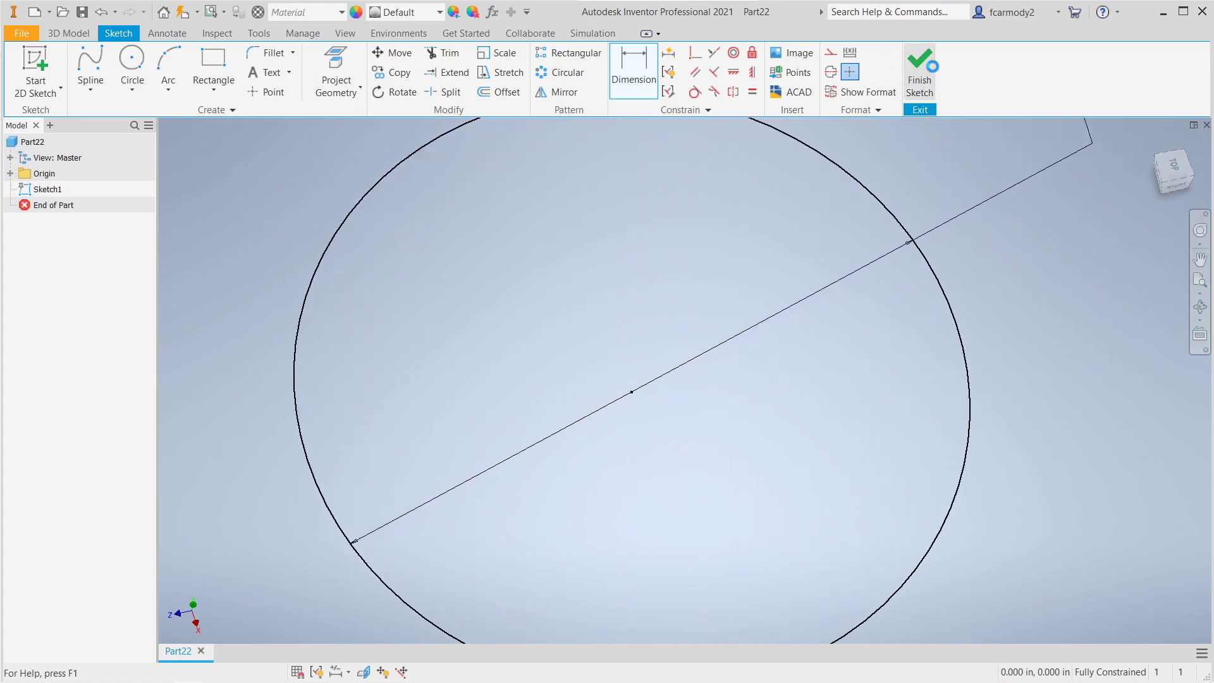
- Extrude the circle upward into a solid cylinder longer than its diameter
key("e")
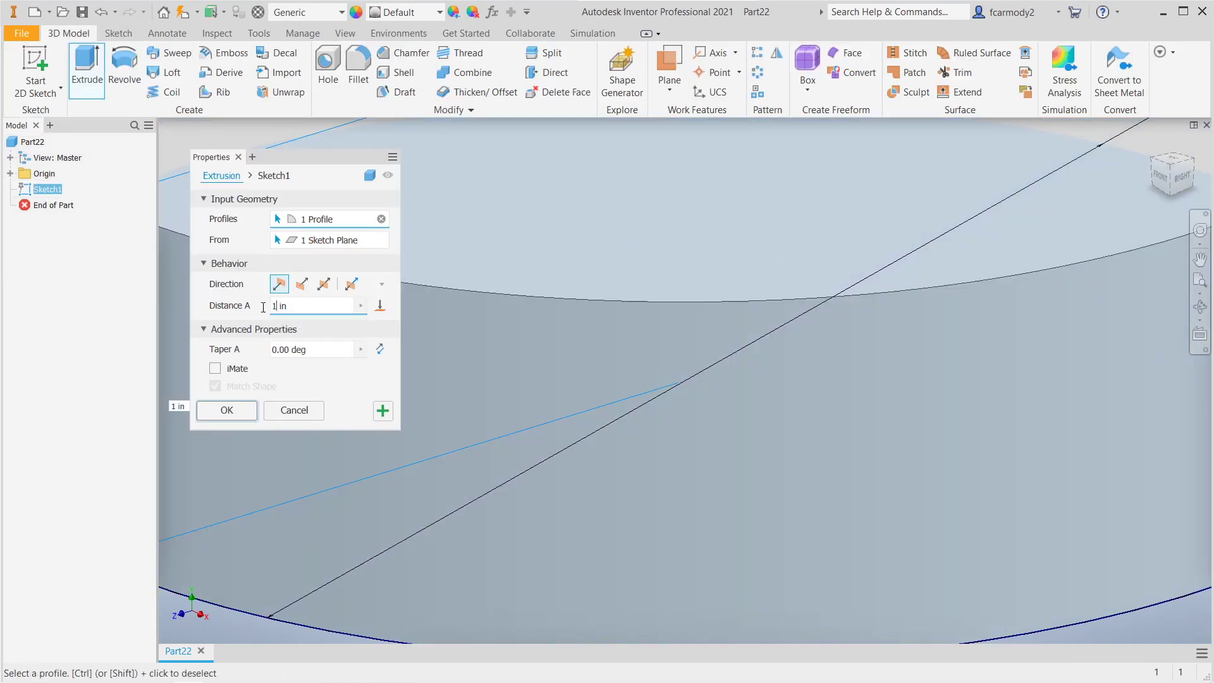
key("Return")
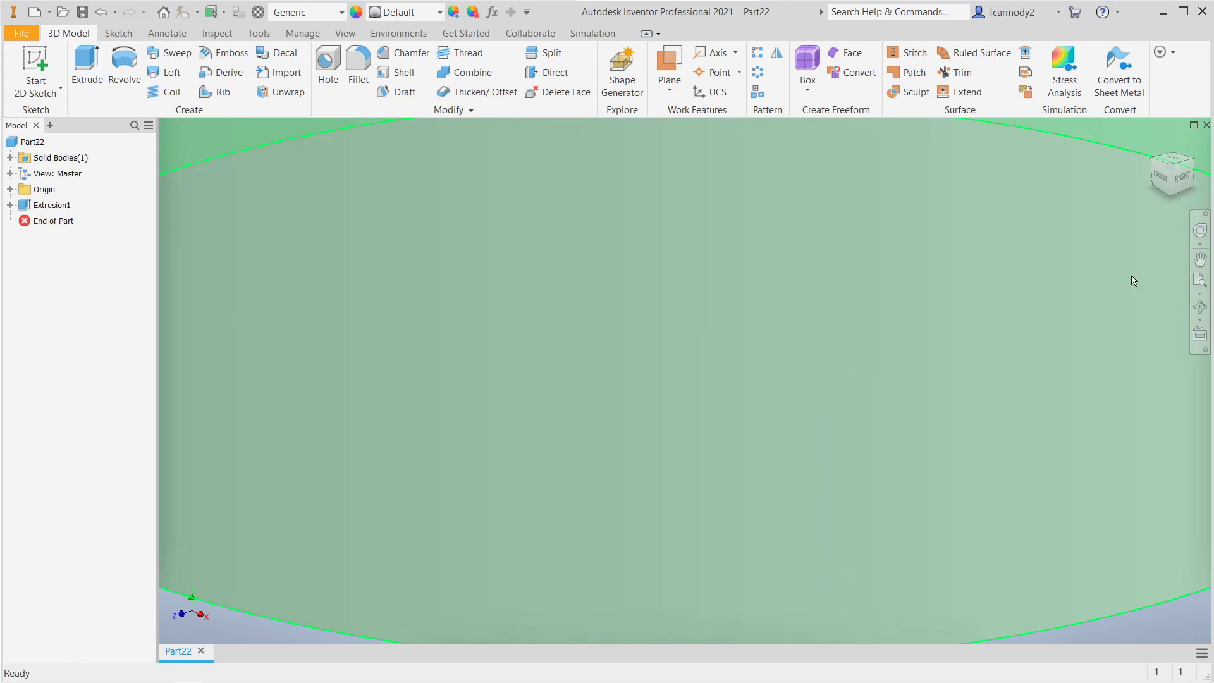
left_click(1199, 281)
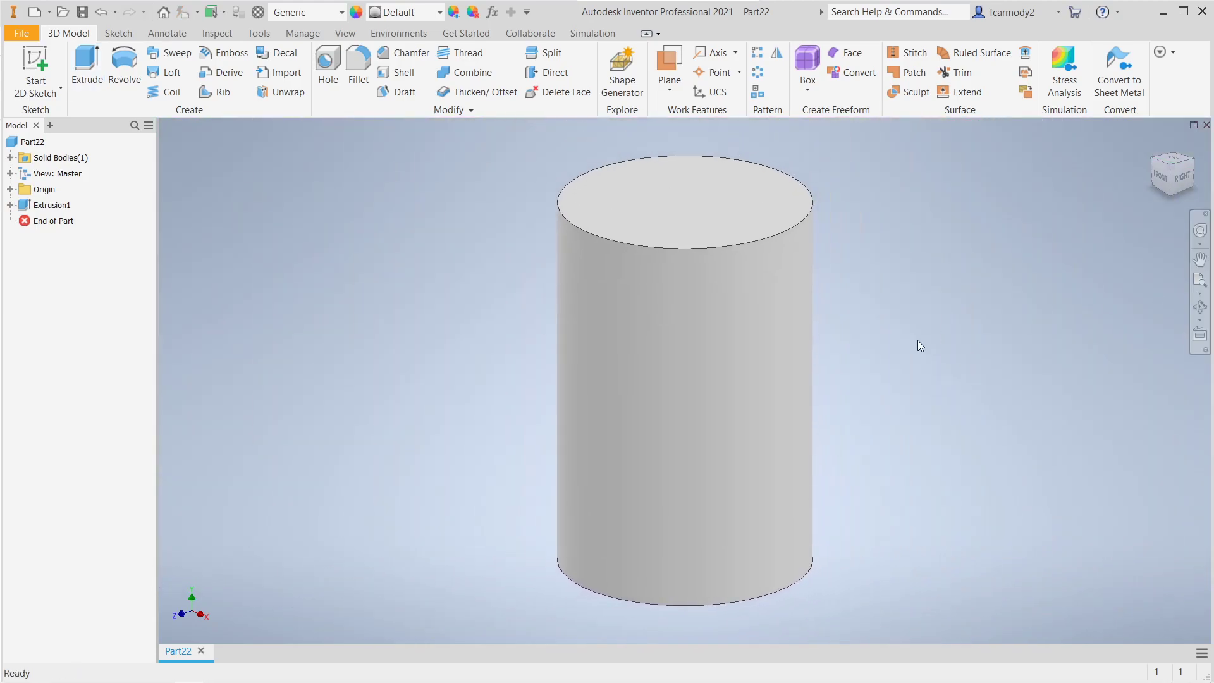
left_click_drag(1170, 176, 1153, 190)
left_click_drag(685, 380, 682, 376)
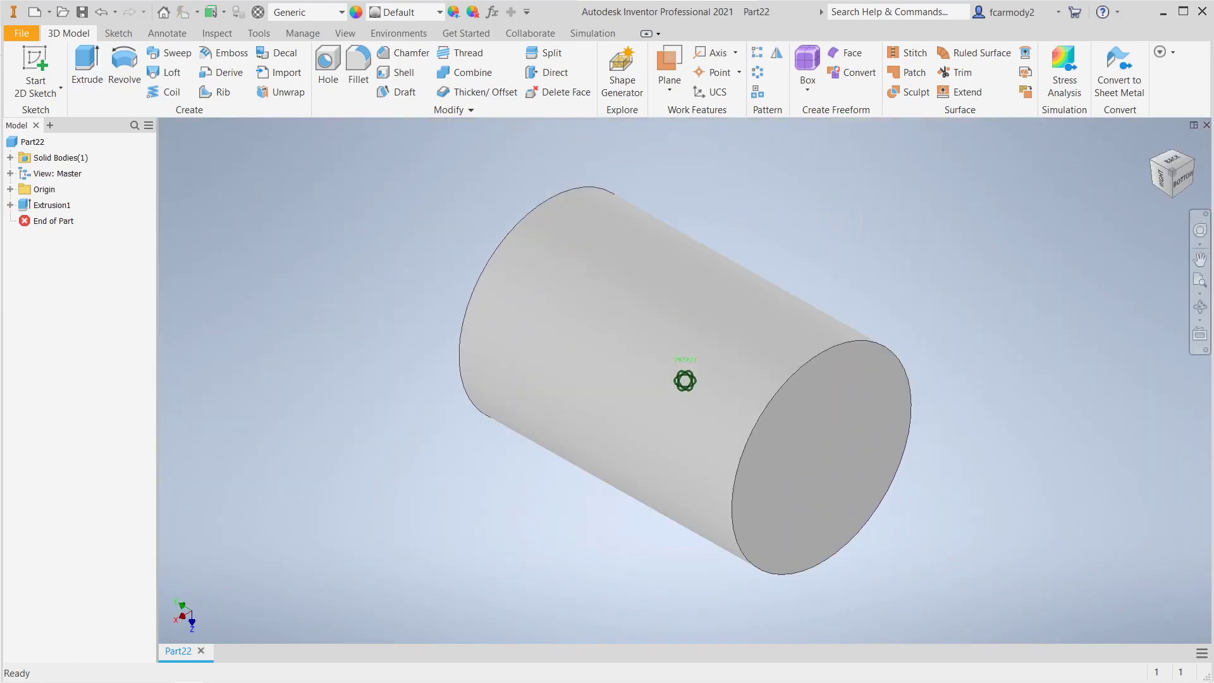
- Apply the Glossy - Gold appearance to the cylinder
left_click(436, 12)
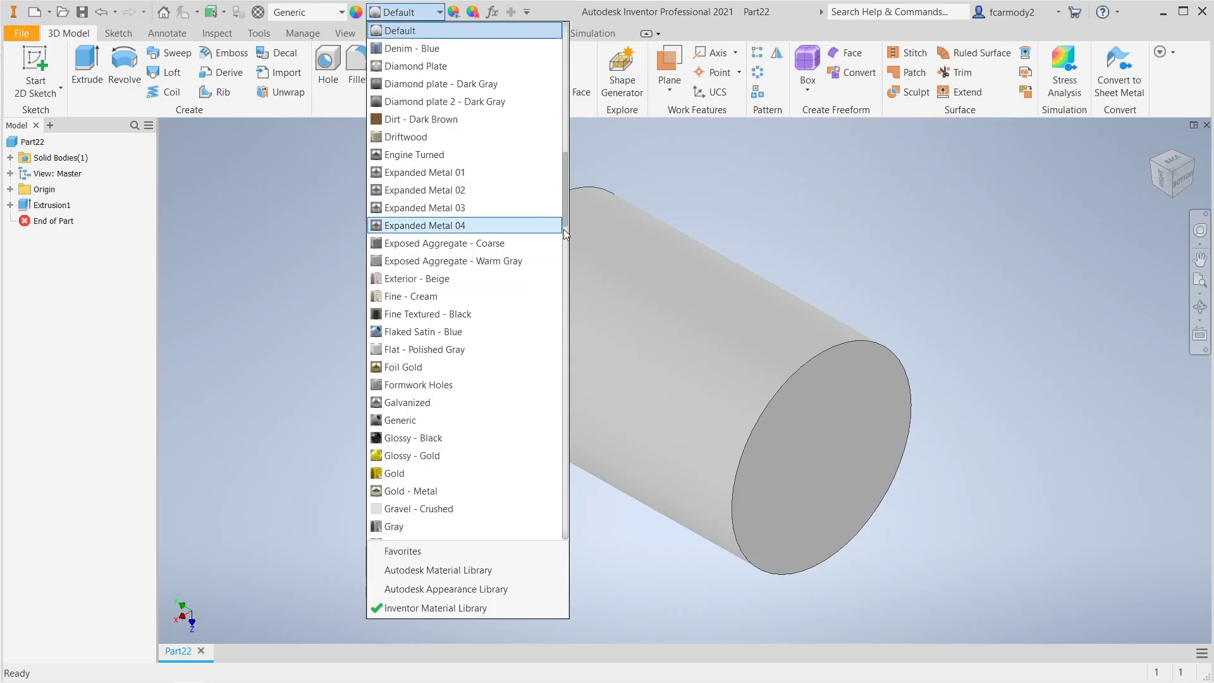
left_click(443, 455)
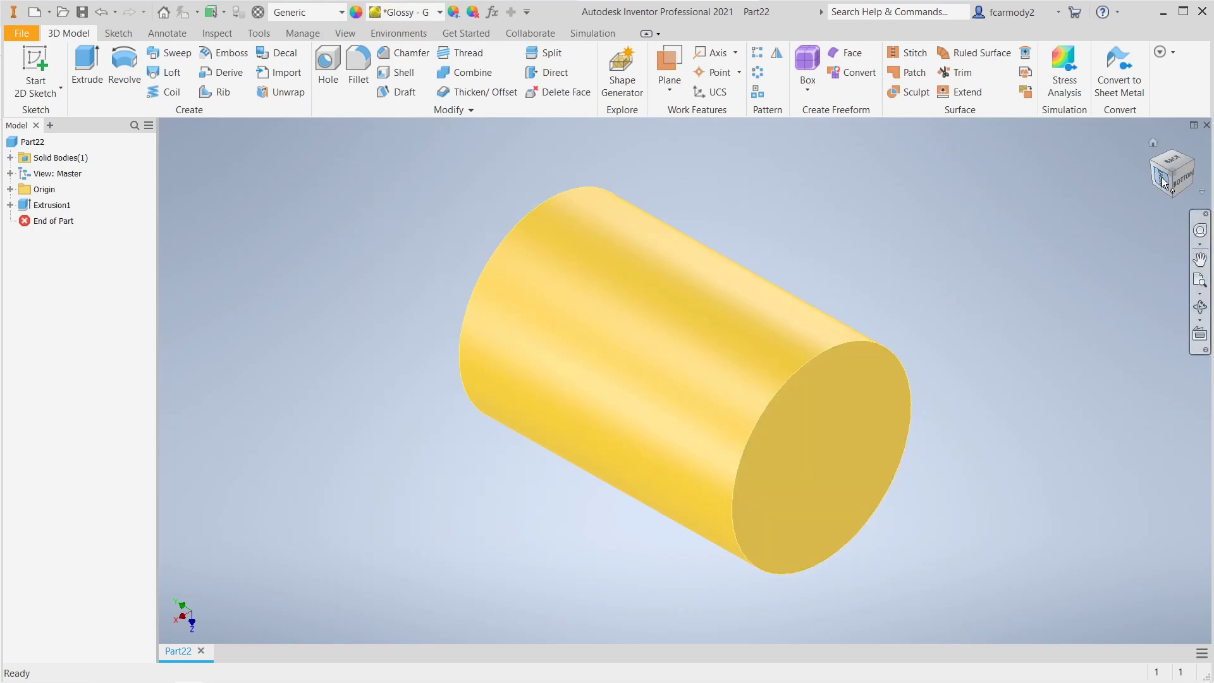
middle_click_drag(663, 378, 685, 380, "shift")
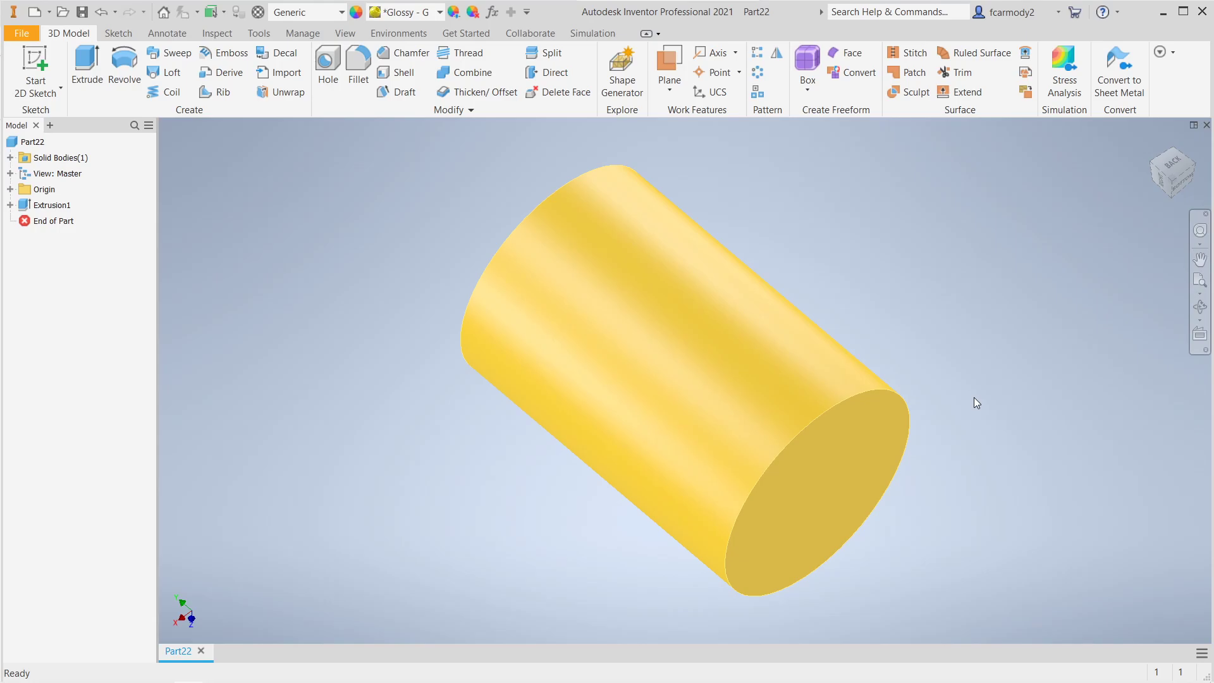
left_click(35, 67)
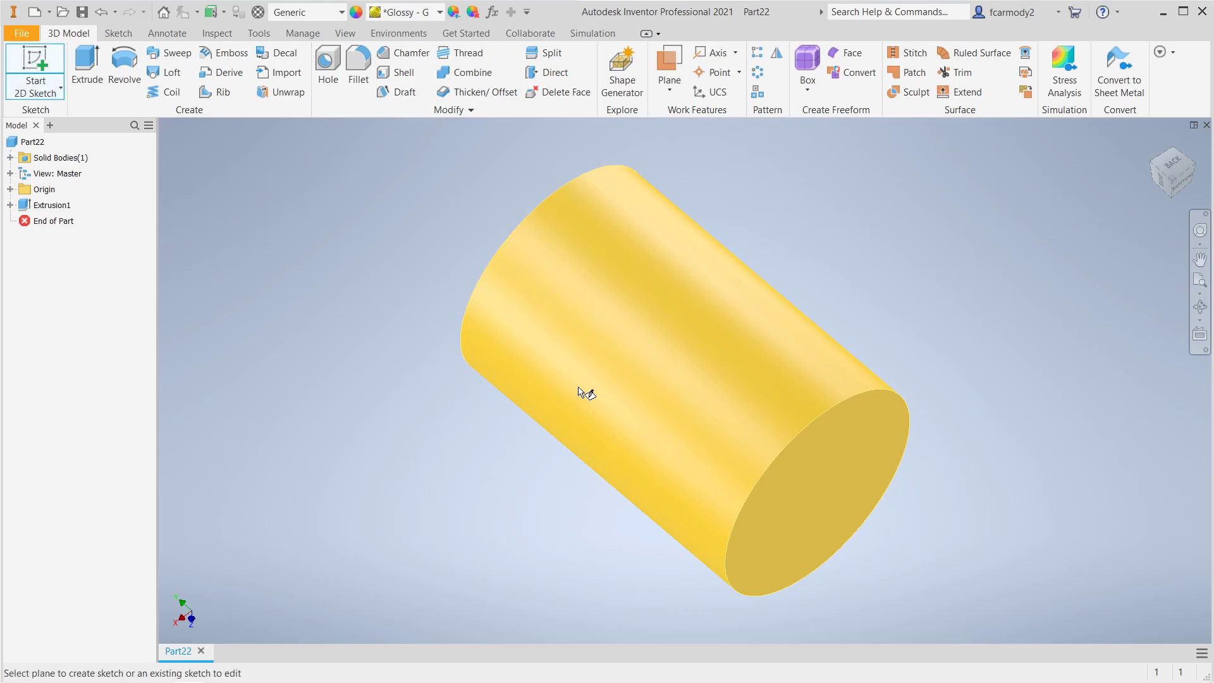
right_click(241, 300)
left_click(183, 298)
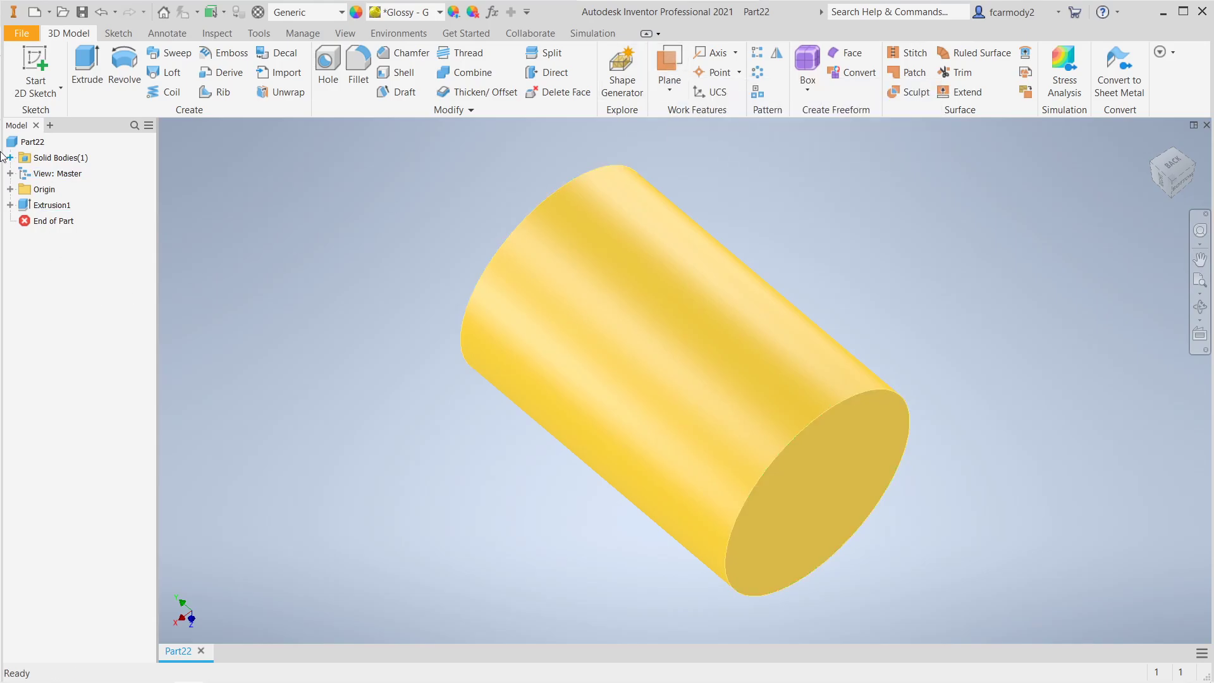
- Create a work plane parallel to the origin YZ plane and tangent to the cylinder's curved face
left_click(10, 189)
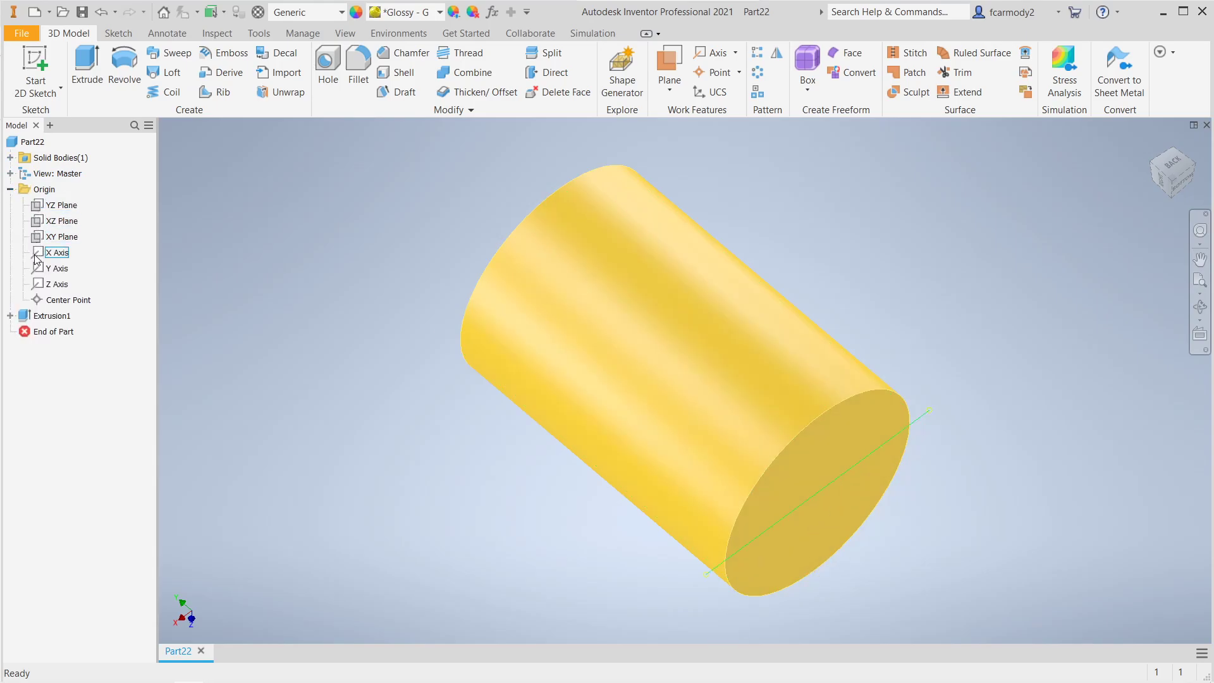
left_click(40, 208)
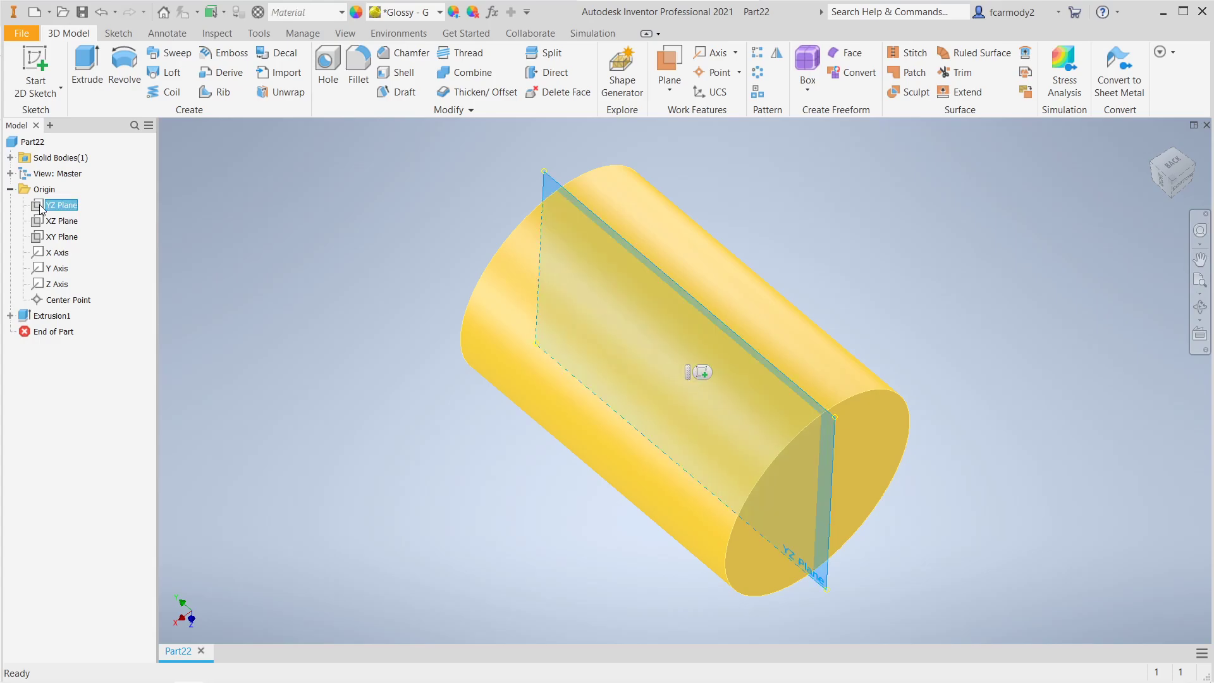
left_click(681, 66)
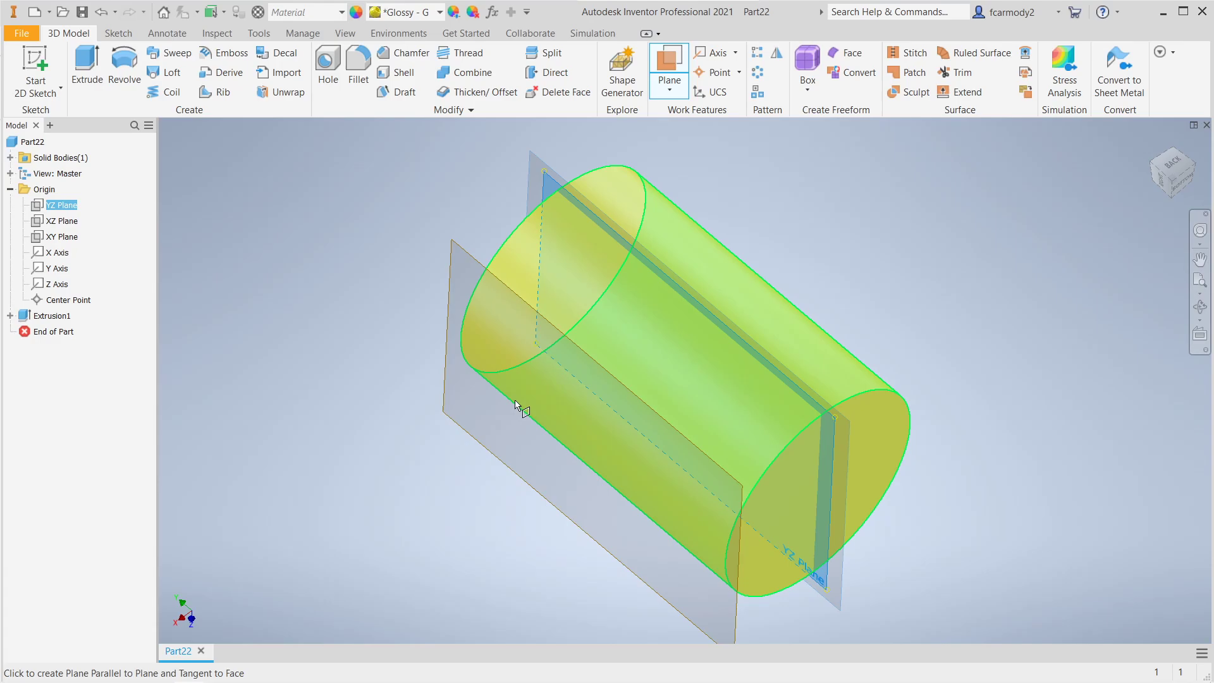
left_click(515, 405)
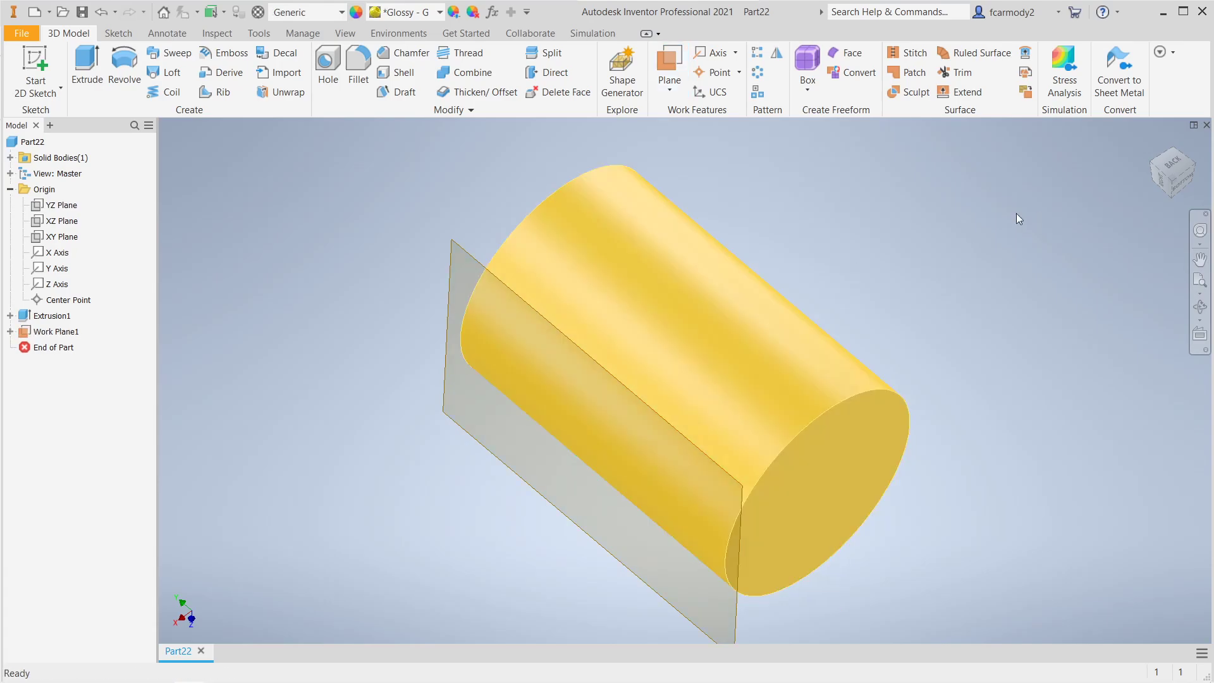
- Start a new 2D sketch on the work plane tangent to the cylinder
left_click(1174, 183)
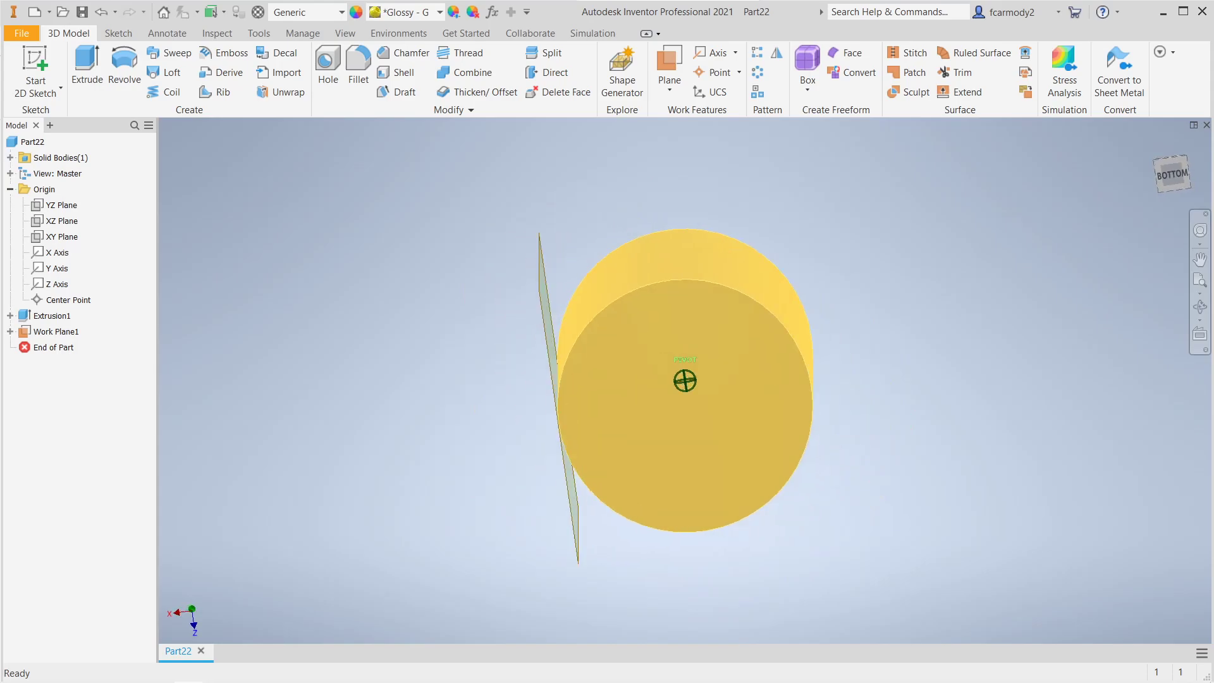
left_click(1175, 188)
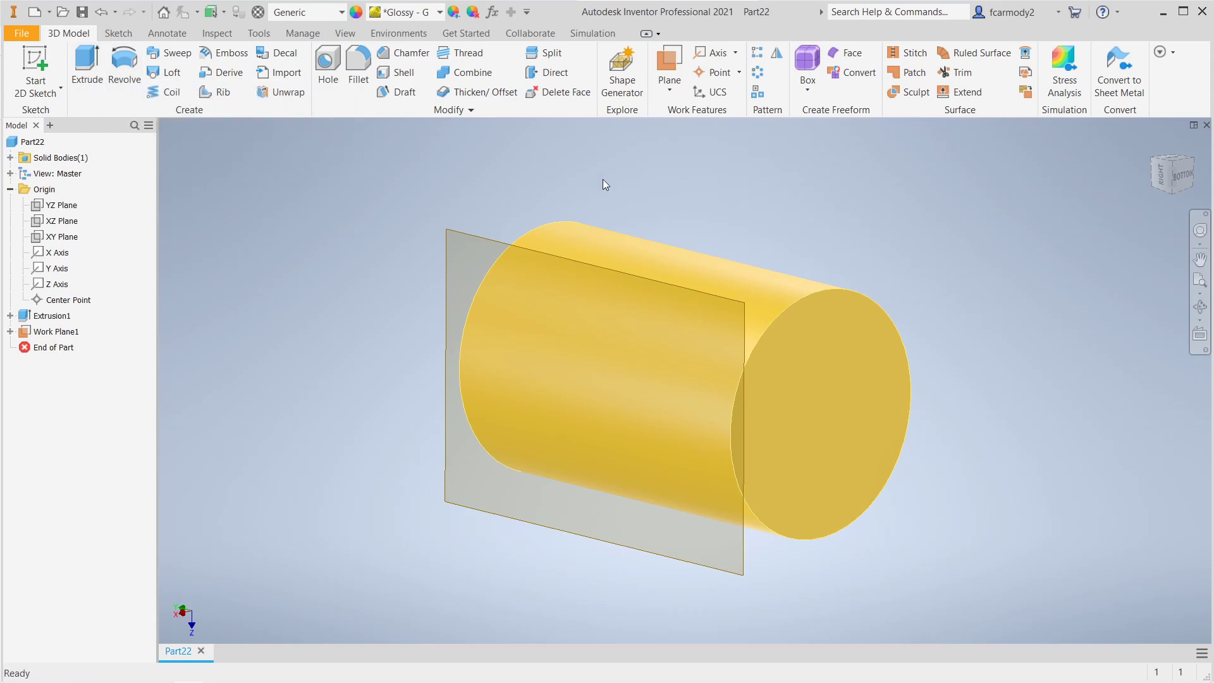
left_click(39, 68)
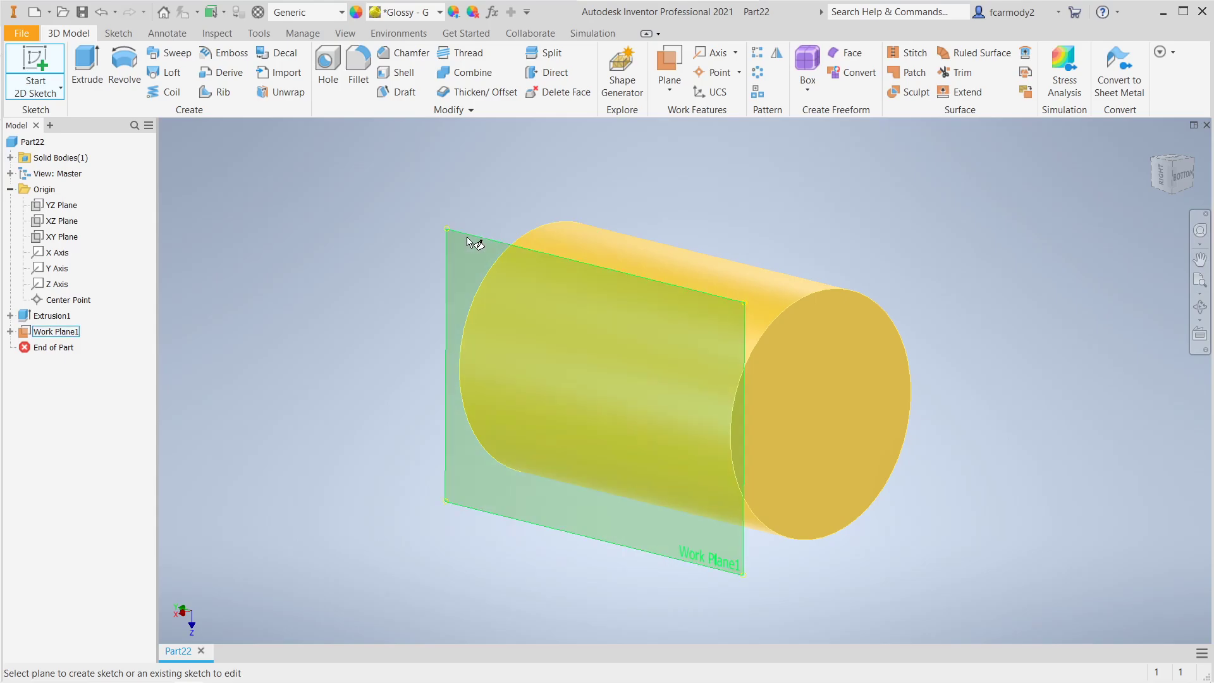
left_click(467, 232)
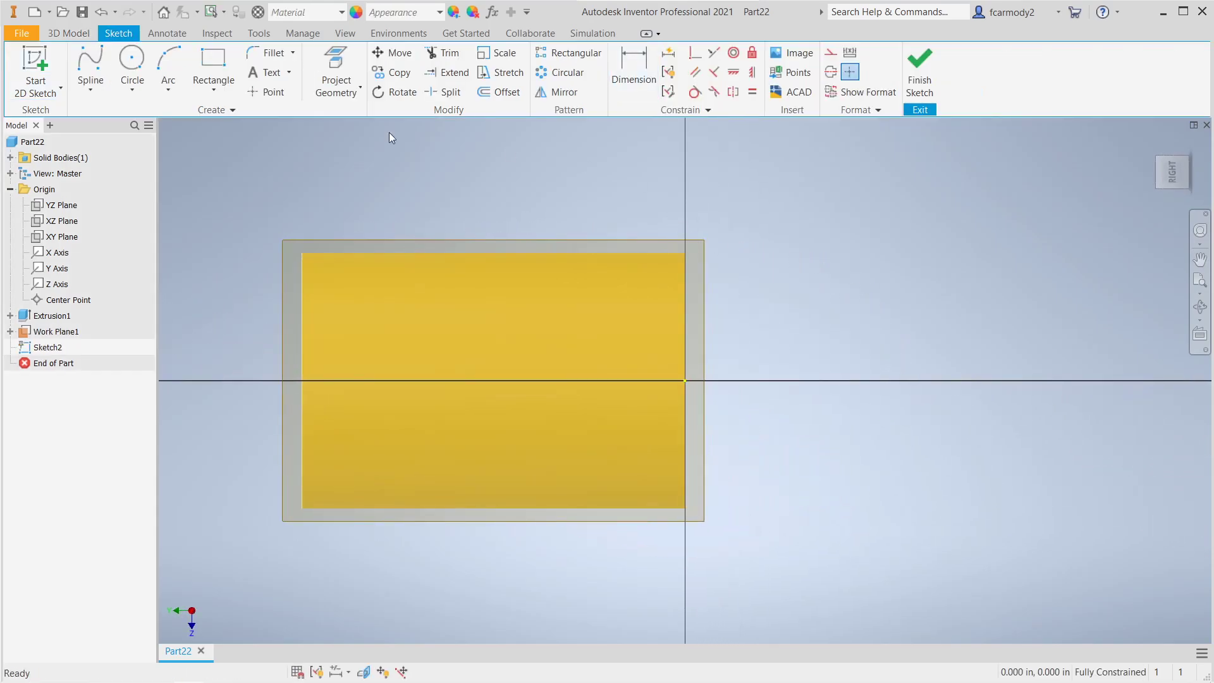
- Add the sketch text "YOLO" in a rectangular text box spanning most of the cylinder's side
left_click(266, 74)
left_click_drag(313, 292, 682, 453)
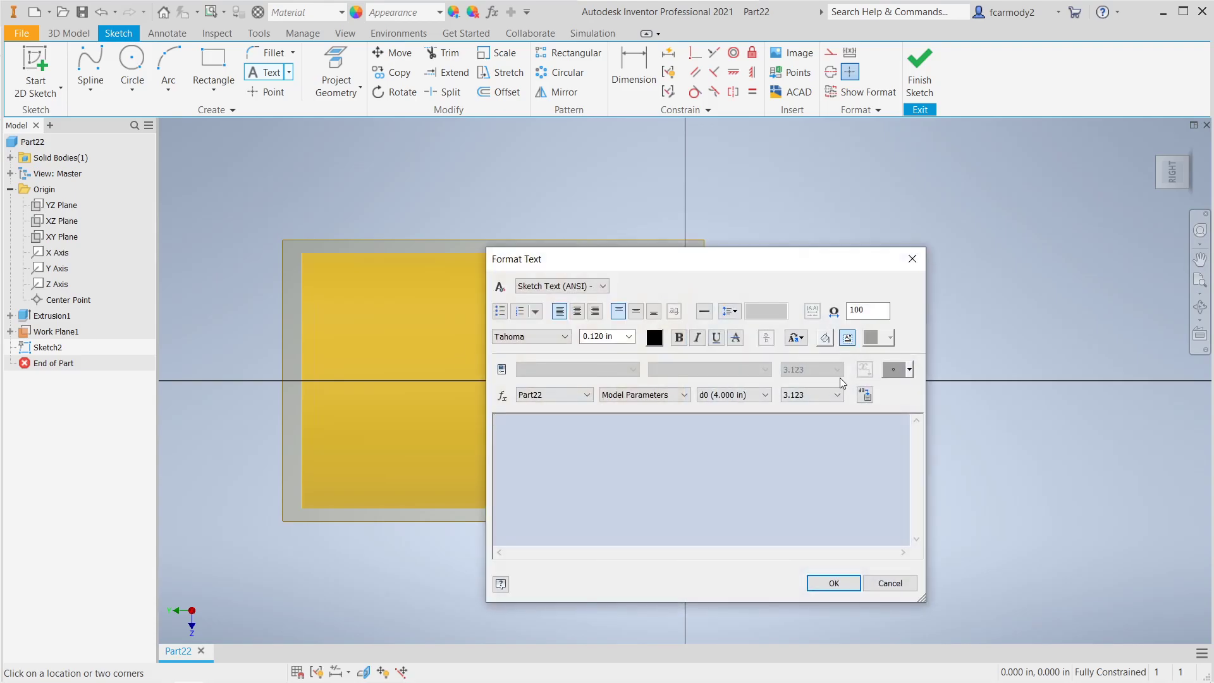
left_click_drag(741, 252, 745, 239)
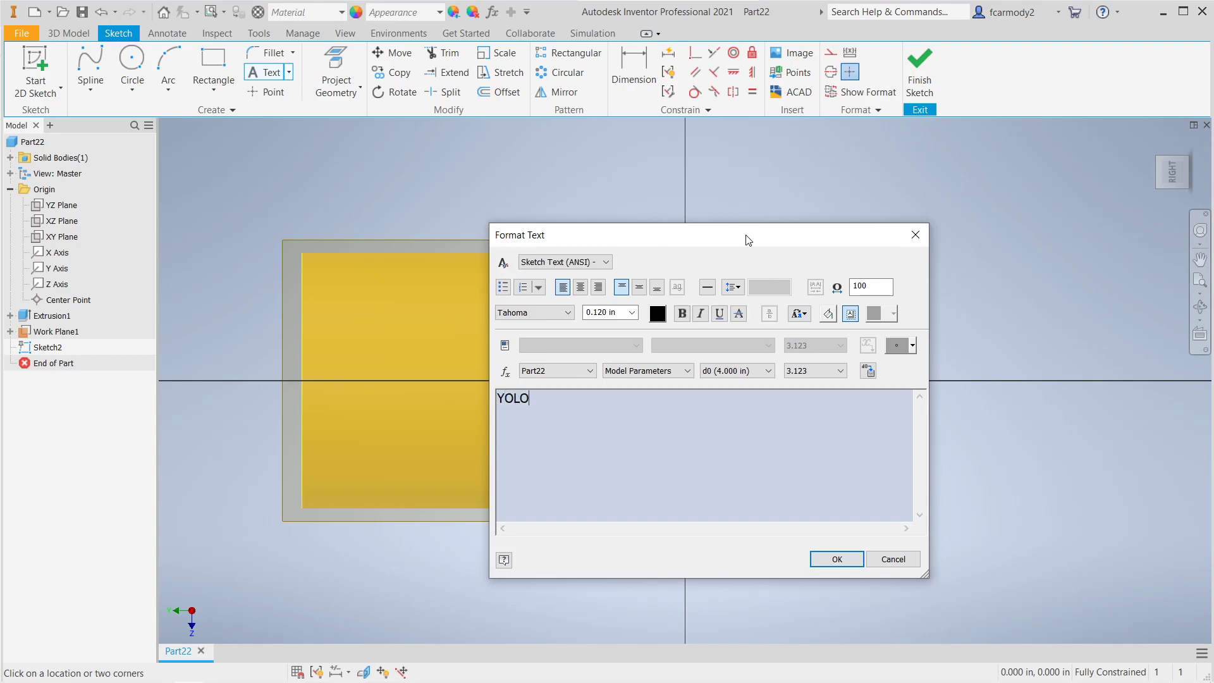
left_click_drag(548, 399, 446, 383)
left_click_drag(745, 246, 938, 187)
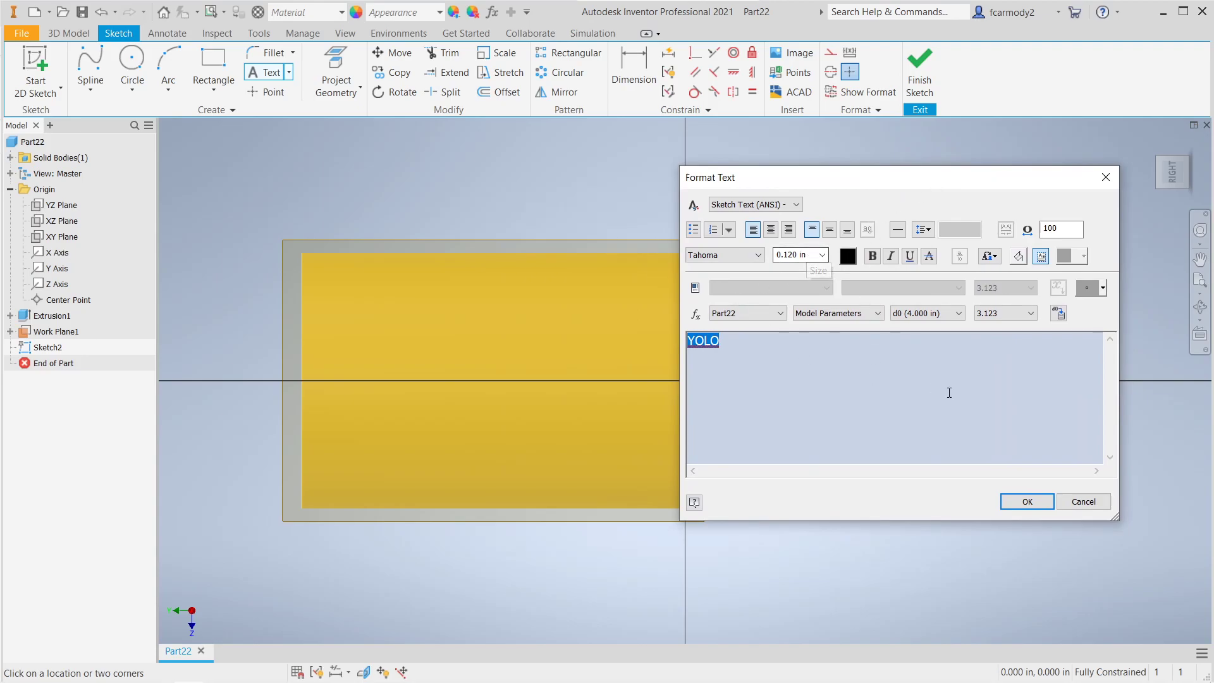
left_click(1027, 502)
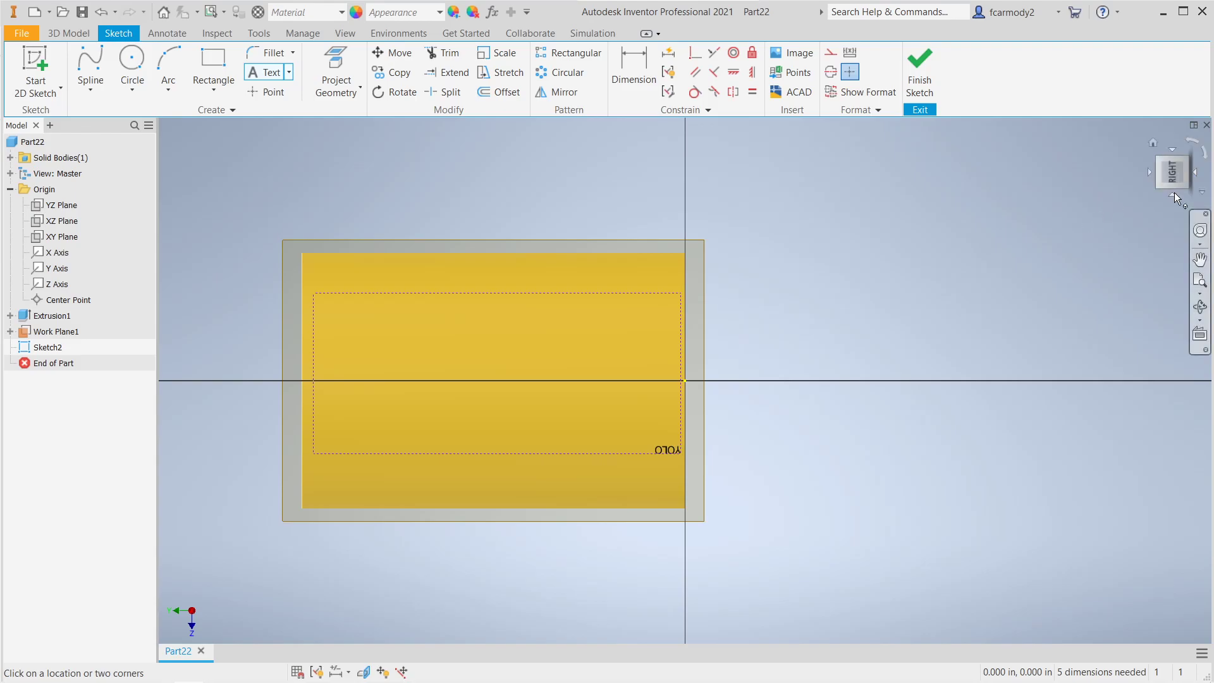
- Flip the upside-down YOLO text box upright by pulling its corner past the opposite corner, and move it back over the cylinder
mouse_move(1173, 169)
left_mouse_down()
mouse_move(1173, 183)
mouse_move(1146, 185)
left_mouse_up()
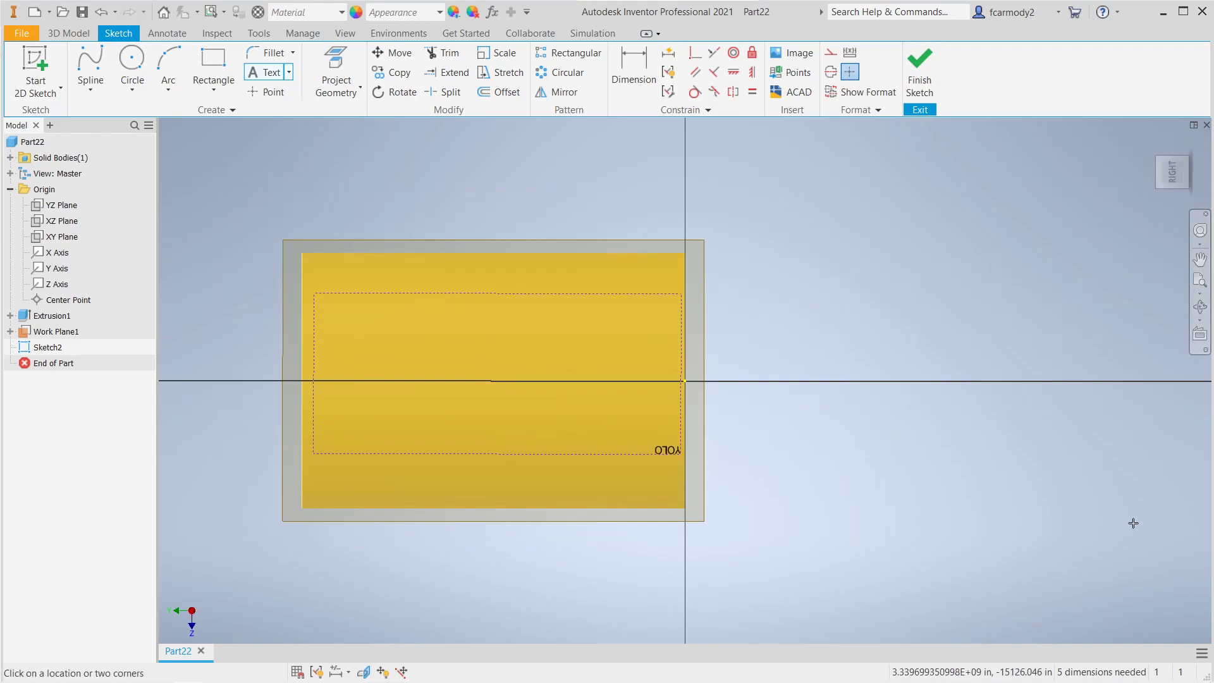
key("Escape")
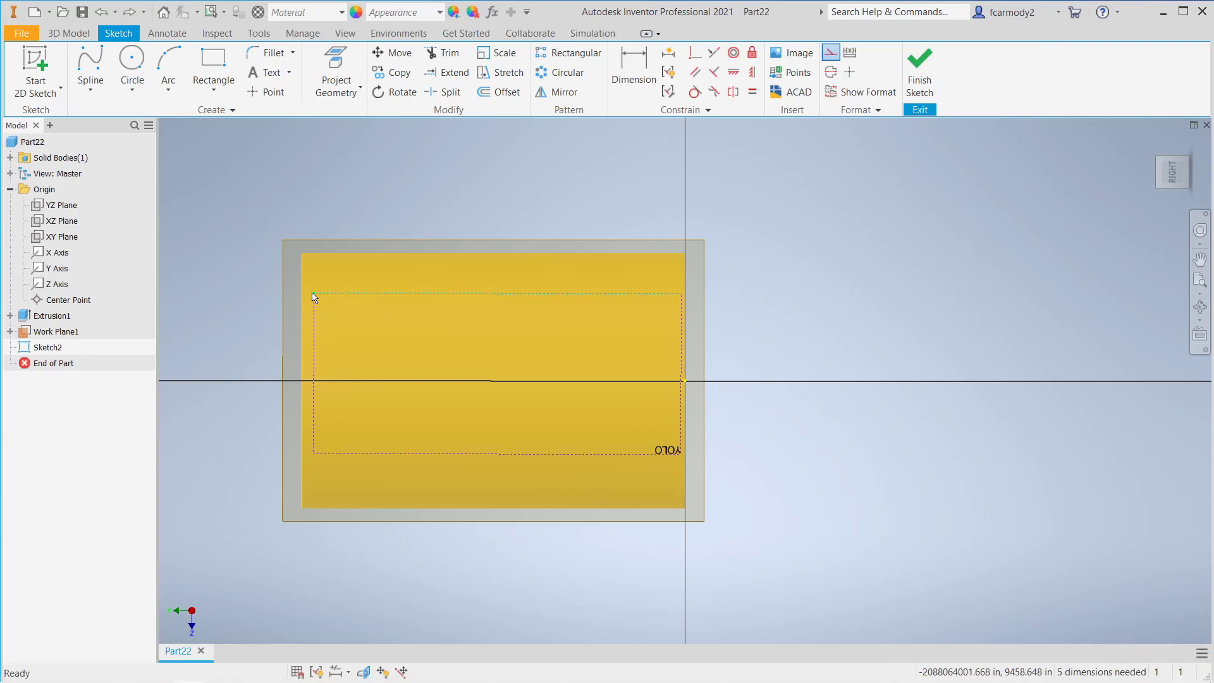
mouse_move(314, 297)
left_mouse_down()
mouse_move(557, 441)
mouse_move(632, 455)
mouse_move(896, 572)
mouse_move(987, 629)
left_mouse_up()
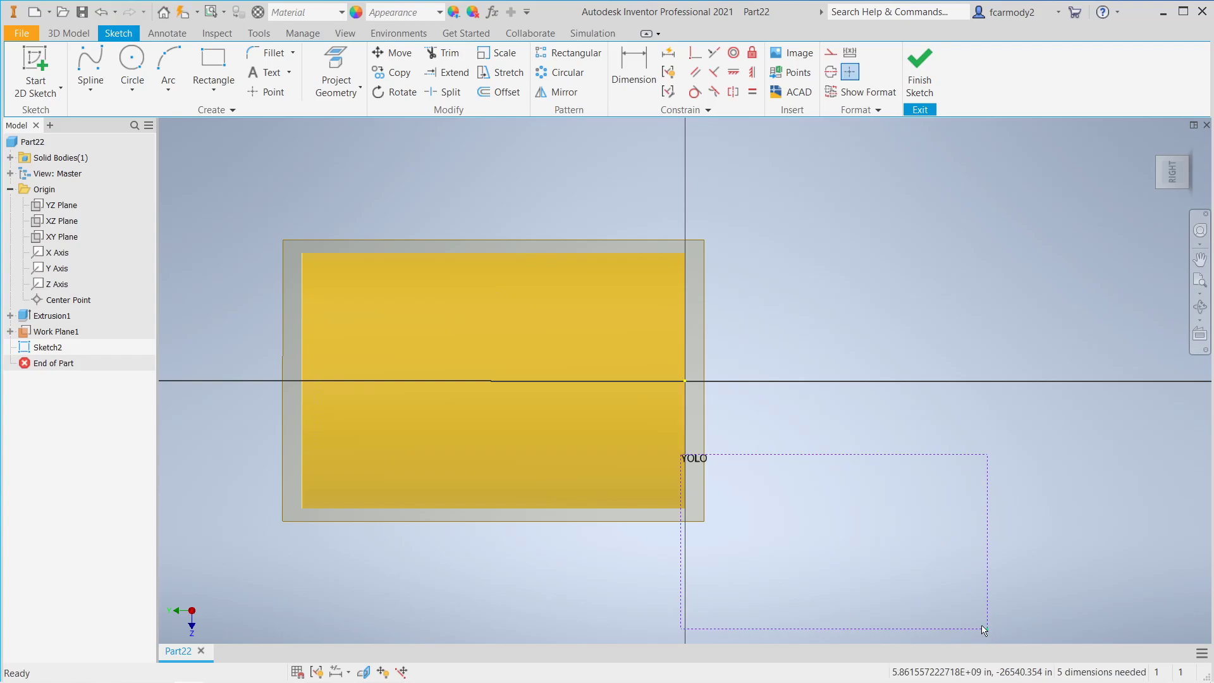
left_click(692, 461)
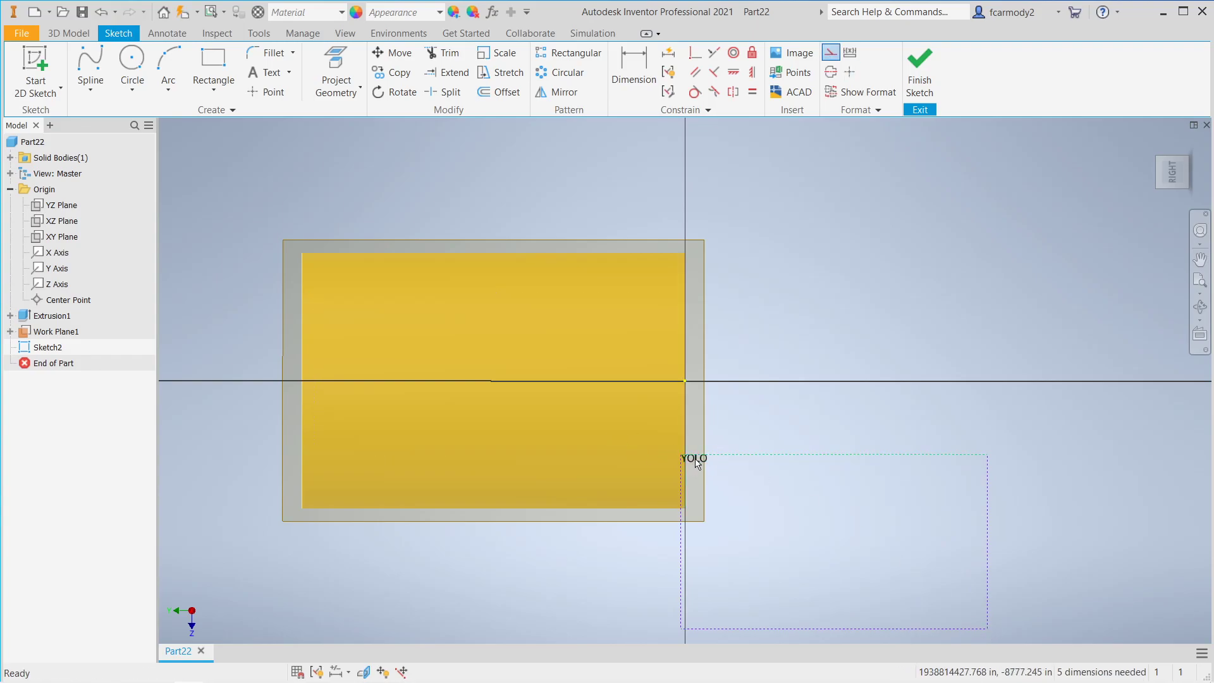
left_click_drag(697, 463, 339, 298)
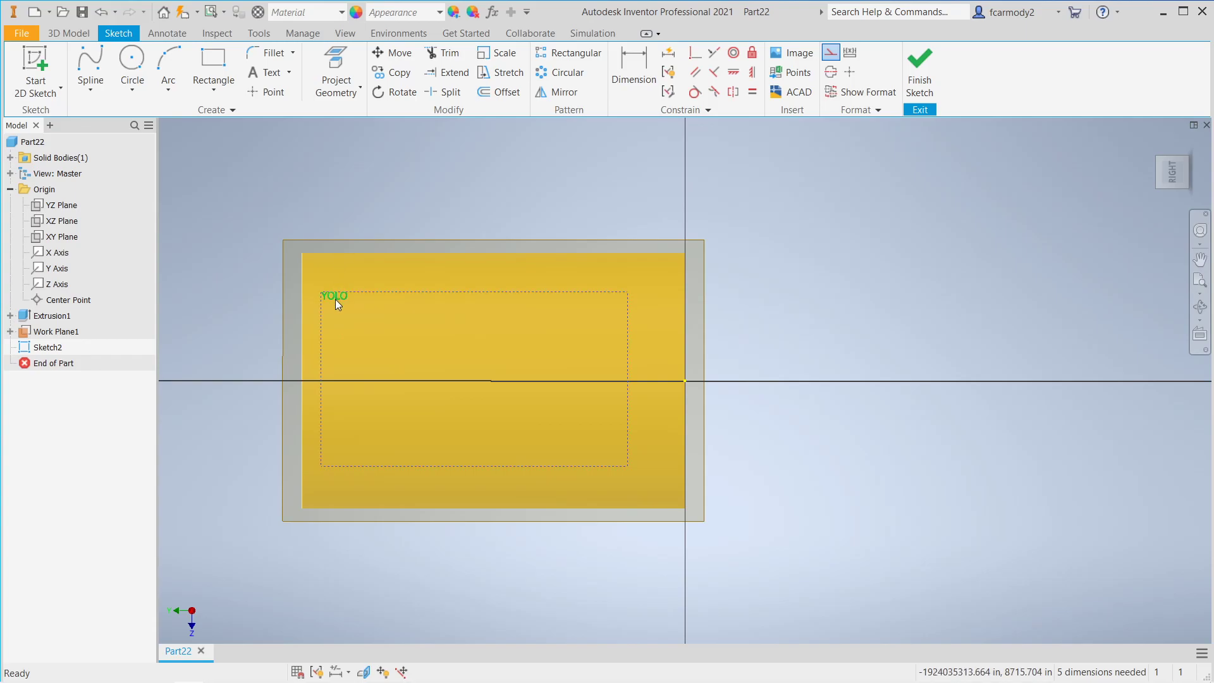
- Try to set the size of the YOLO sketch text to 0.240 in
double_click(335, 299)
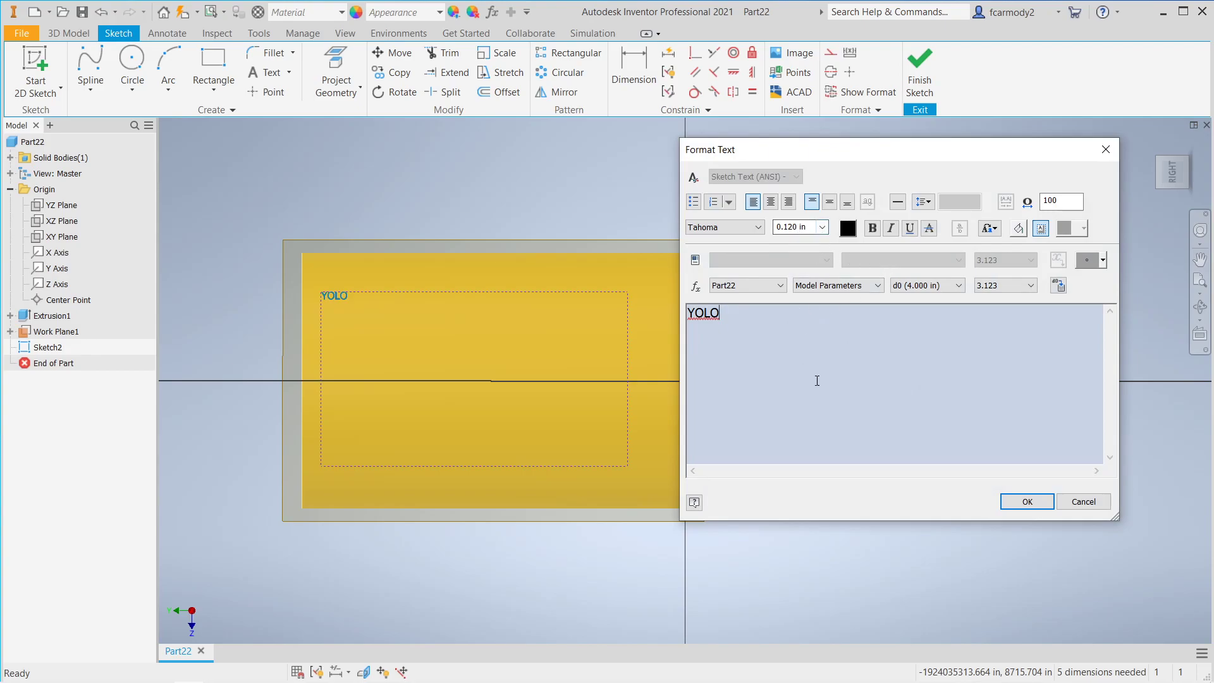
left_click(817, 230)
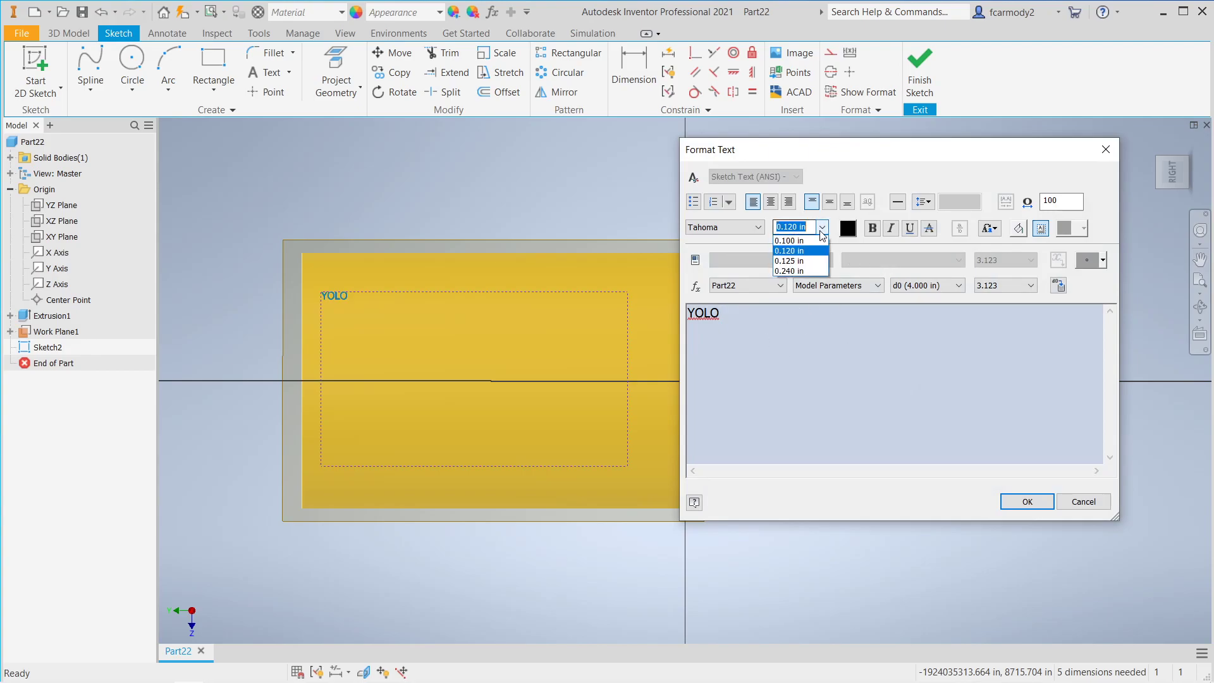
left_click(815, 271)
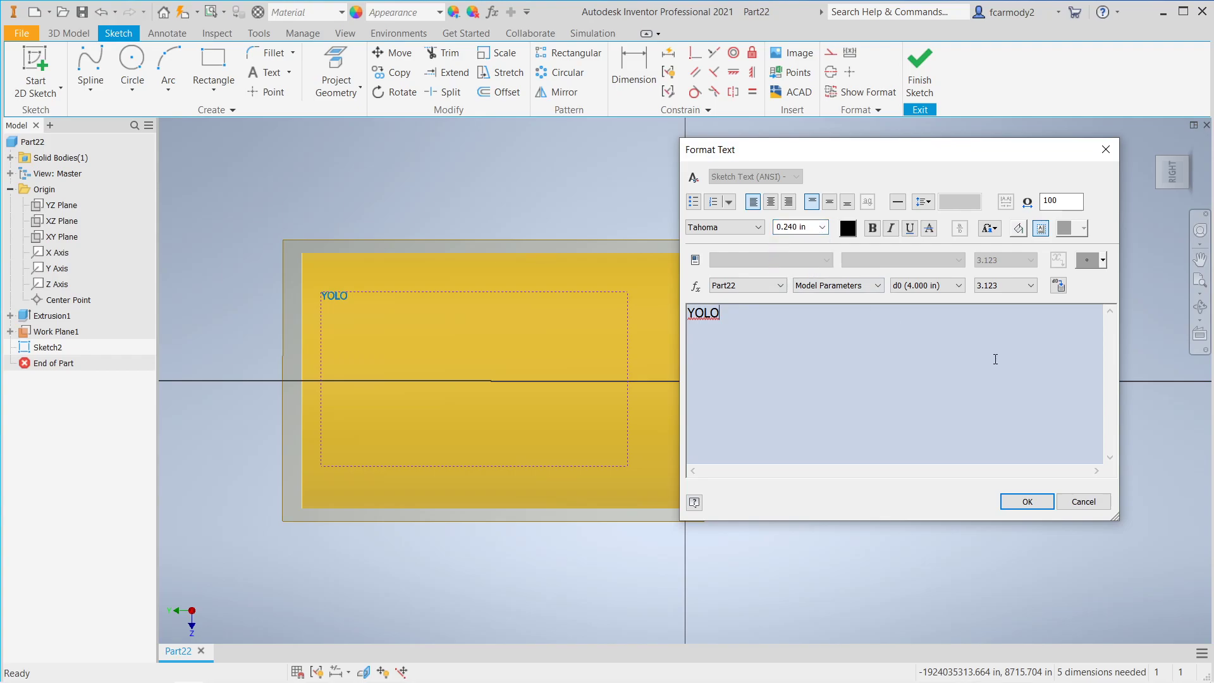
left_click(1027, 503)
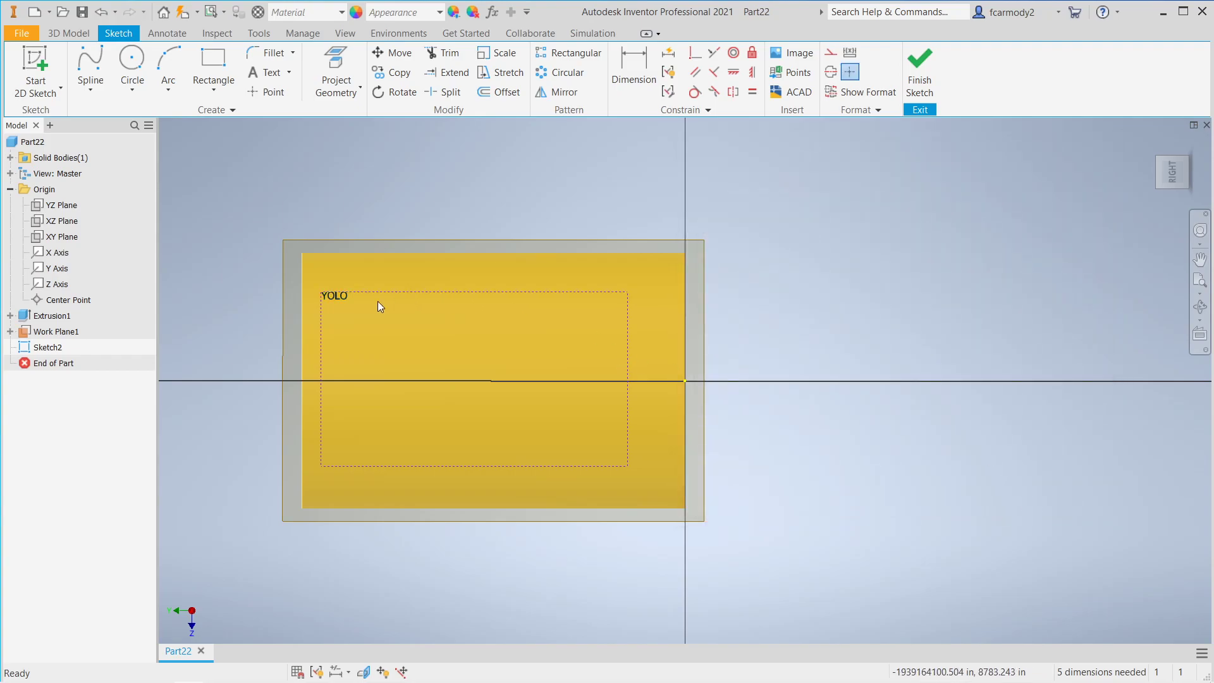
- Change the YOLO text to the Impact font with a size of 0.5 in
double_click(337, 298)
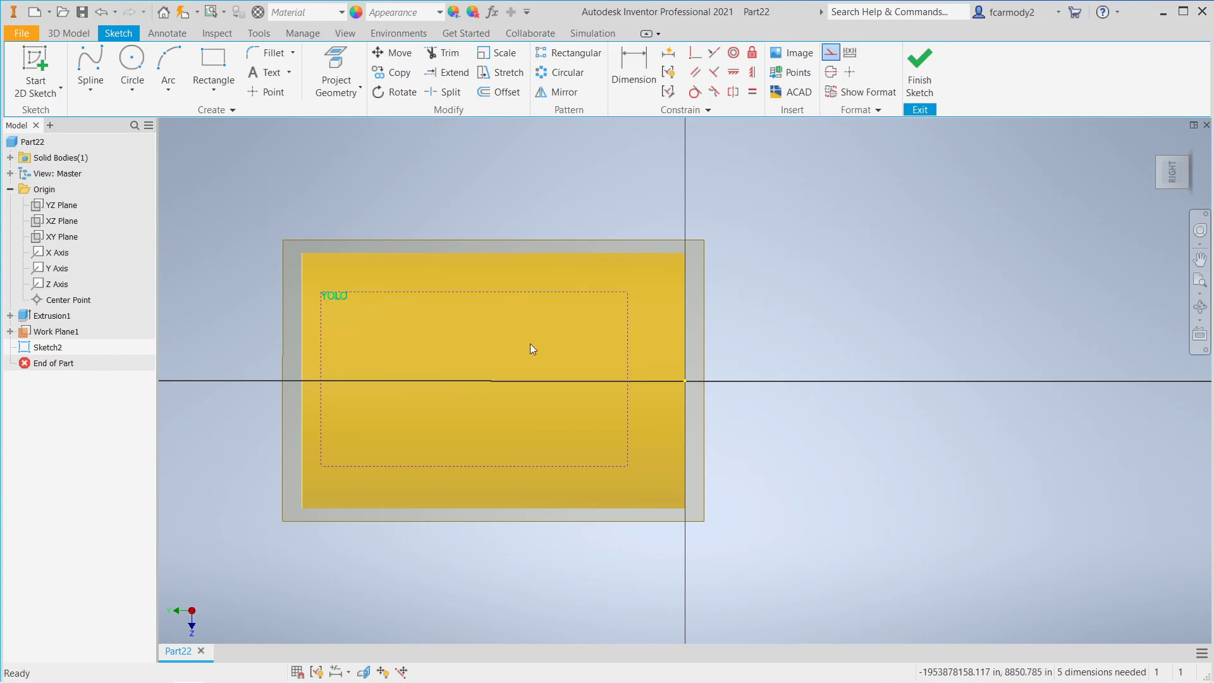
left_click_drag(749, 322, 667, 318)
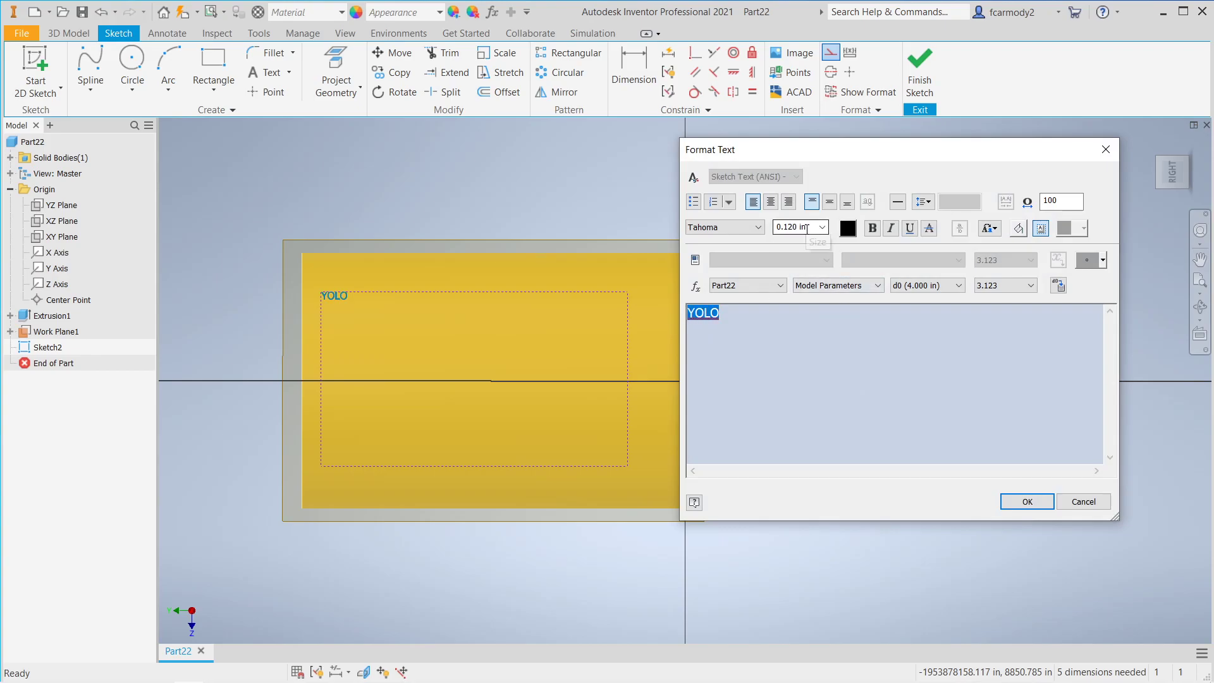
left_click(733, 235)
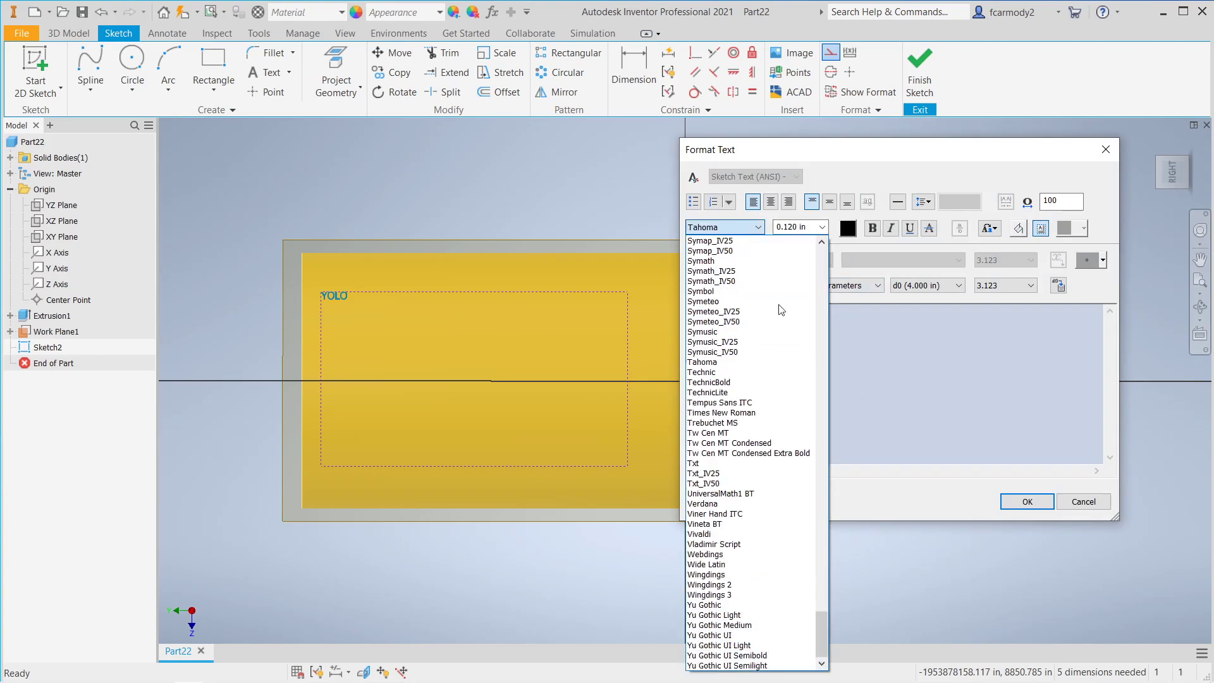
left_click_drag(829, 626, 841, 435)
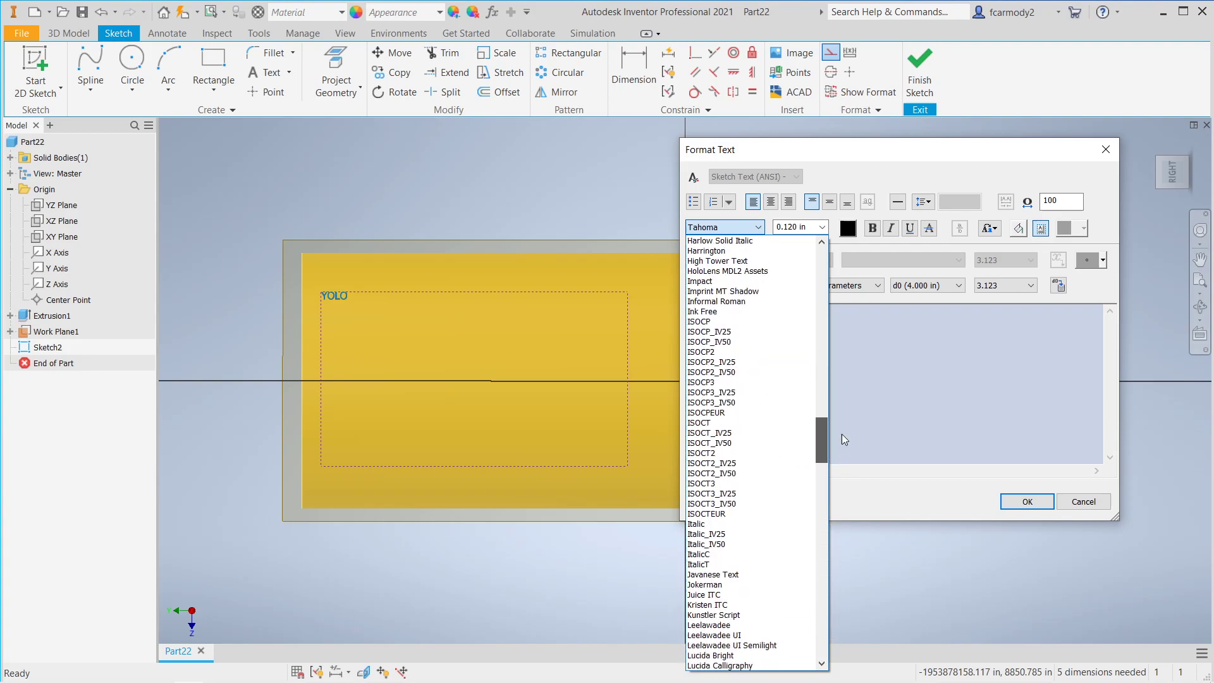
left_click_drag(841, 434, 841, 421)
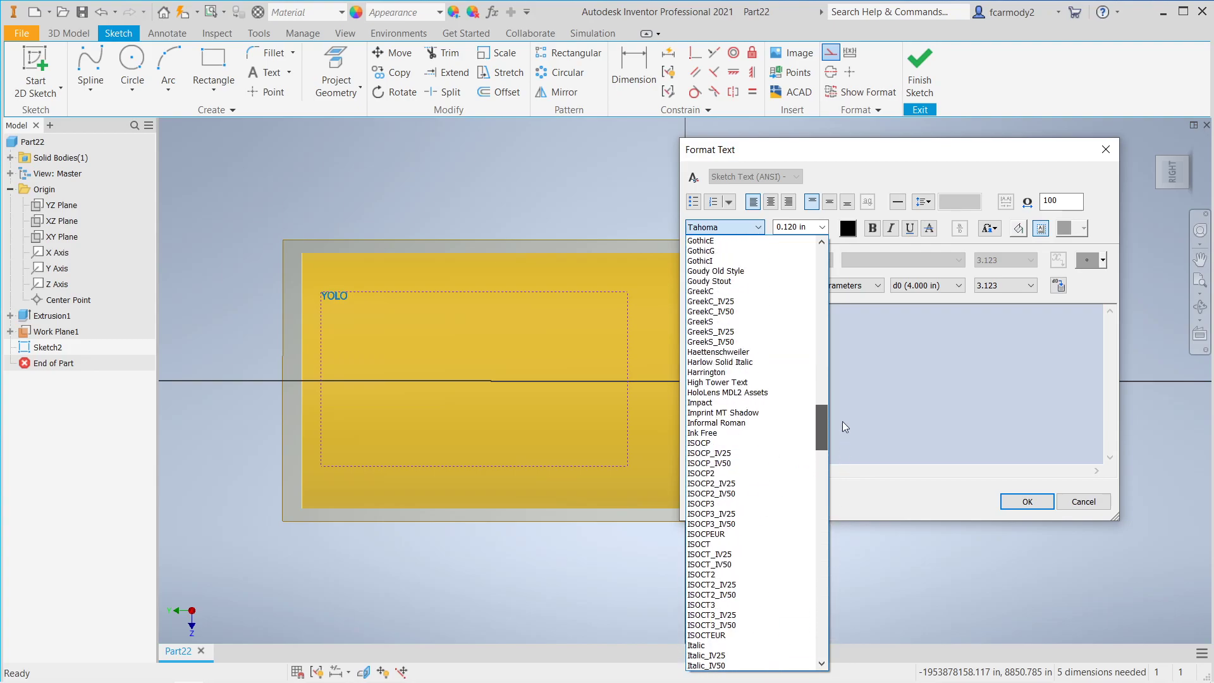
left_click(763, 403)
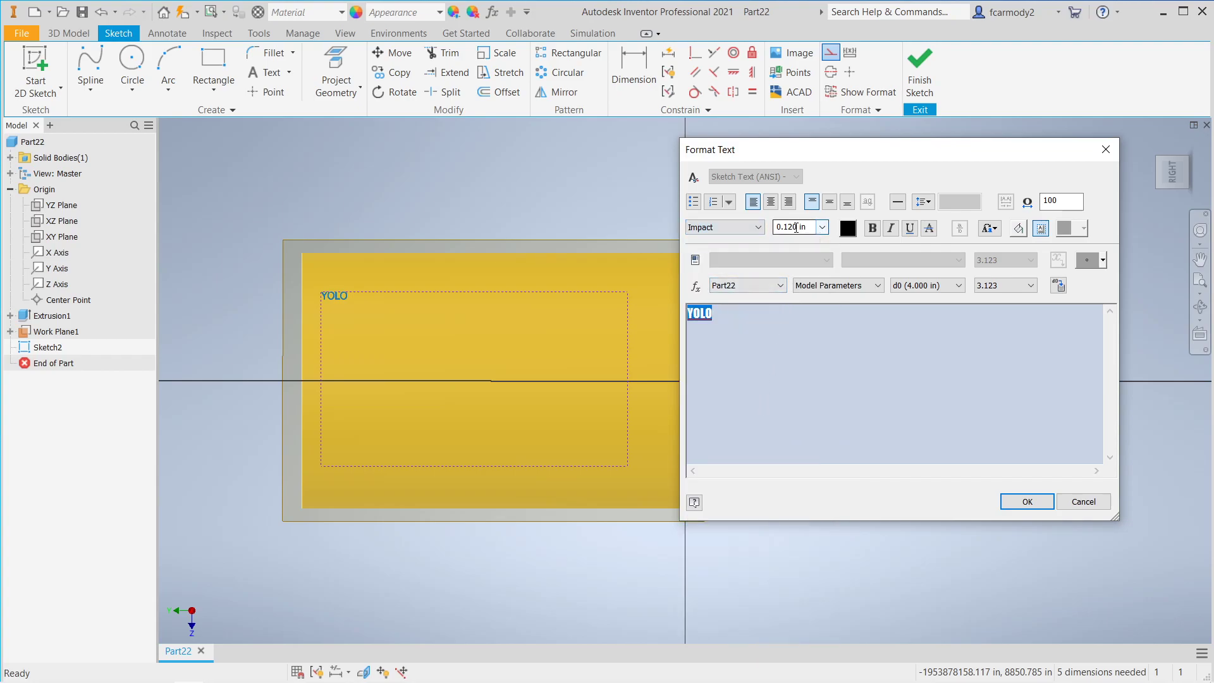
left_click_drag(798, 227, 724, 232)
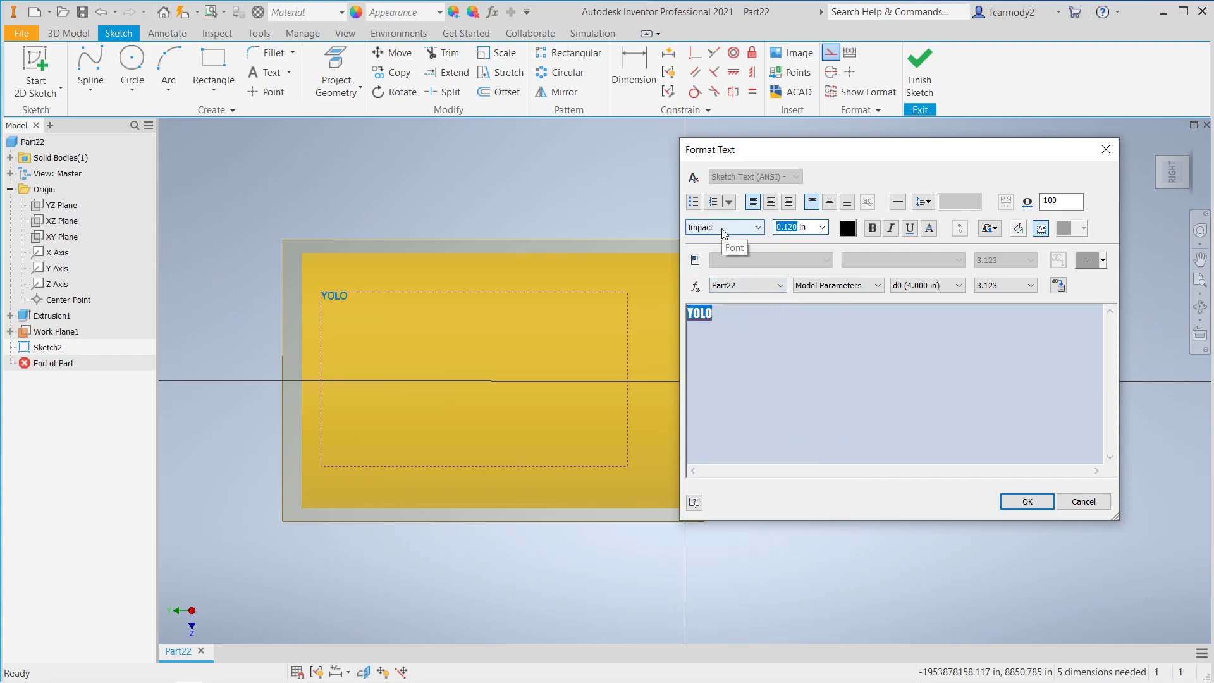
type(".5")
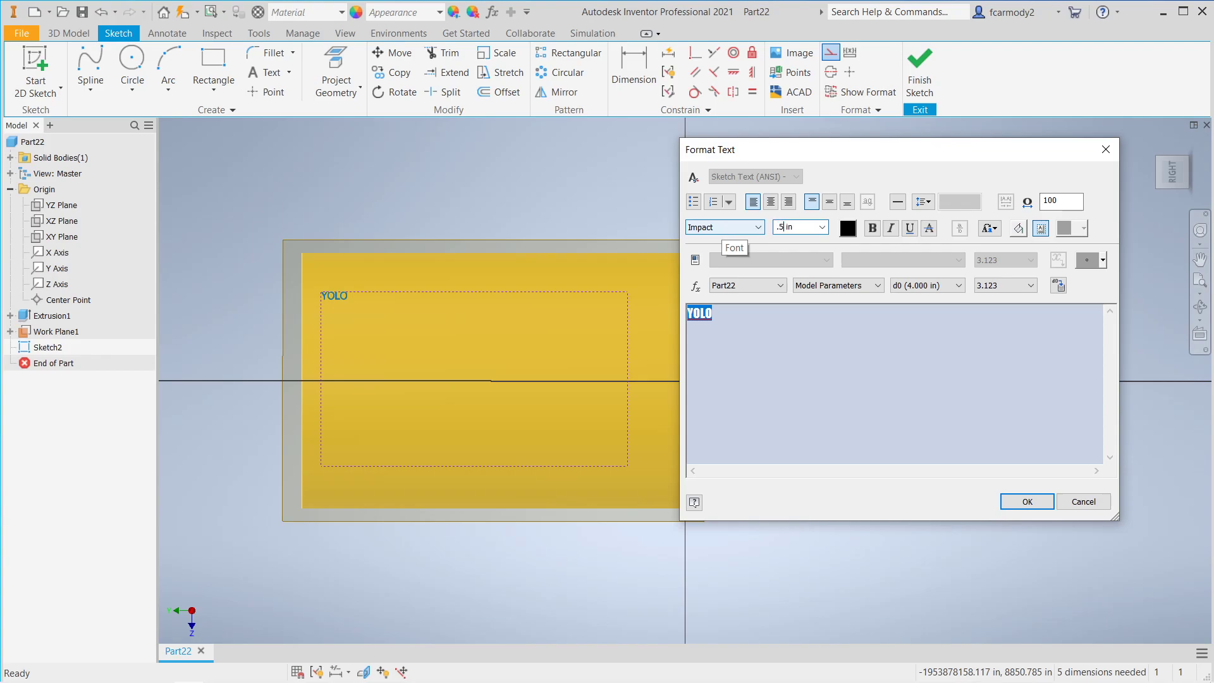
left_click(1024, 503)
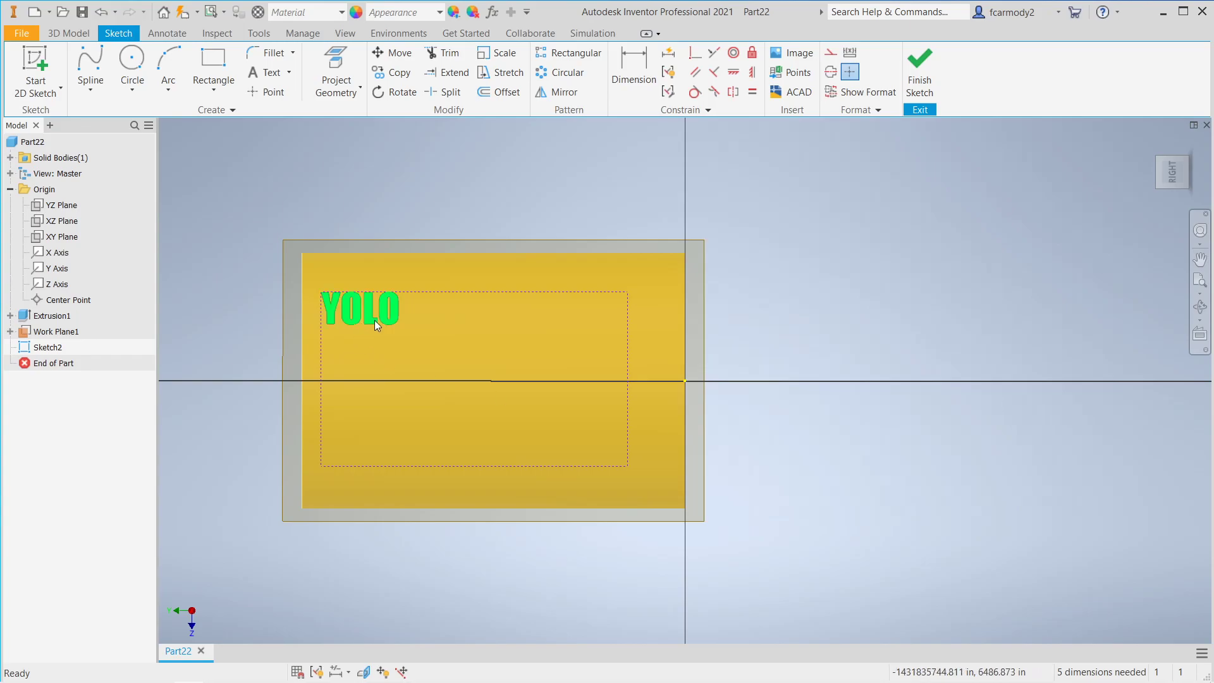
- Enlarge all of the YOLO text to a size of 2 in
double_click(375, 320)
key("ctrl+a")
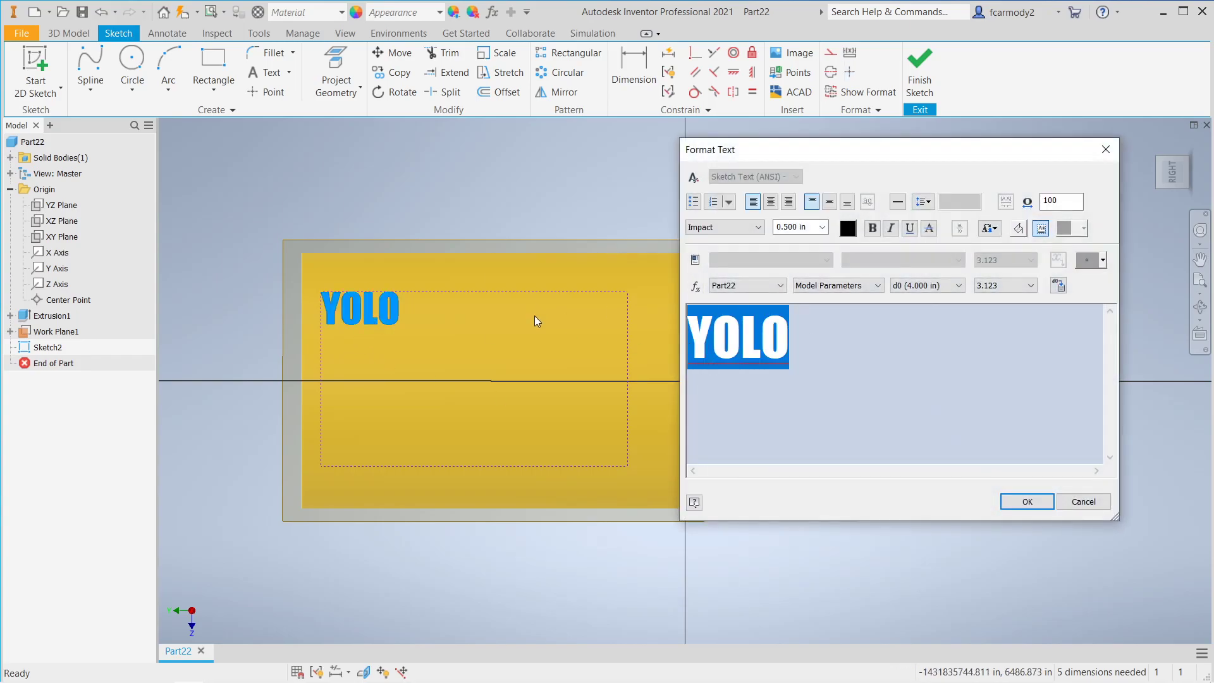
left_click(796, 227)
left_click(795, 228)
double_click(796, 227)
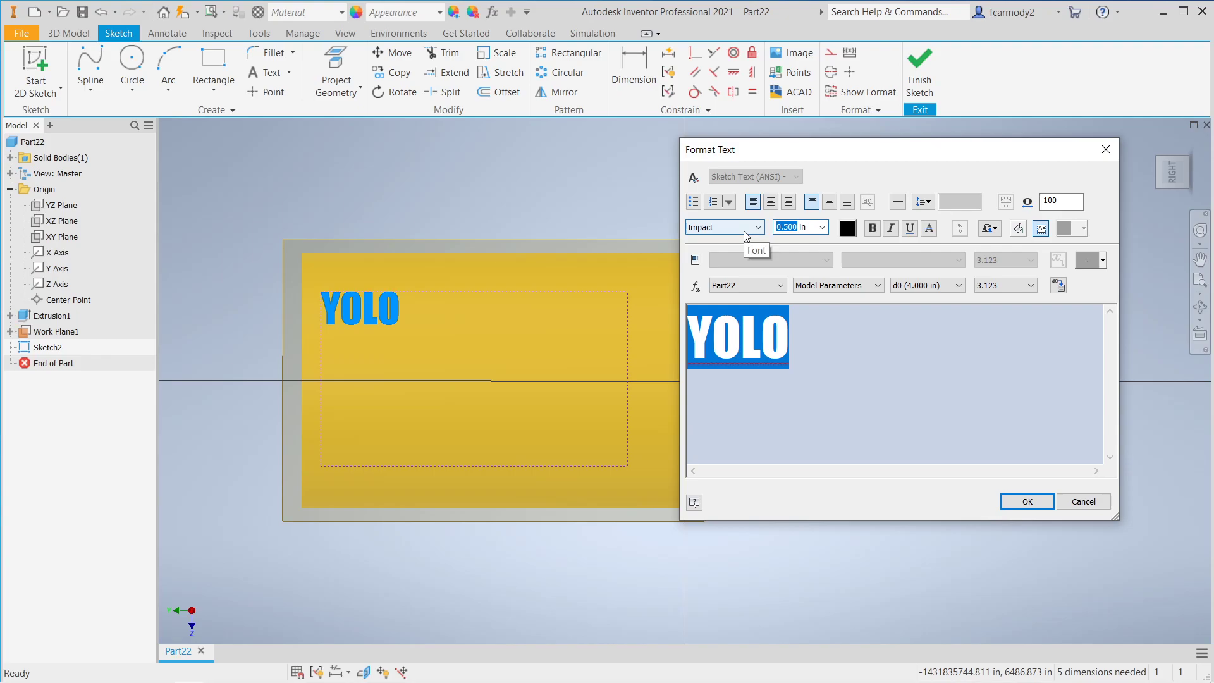
type("2.")
key("Return")
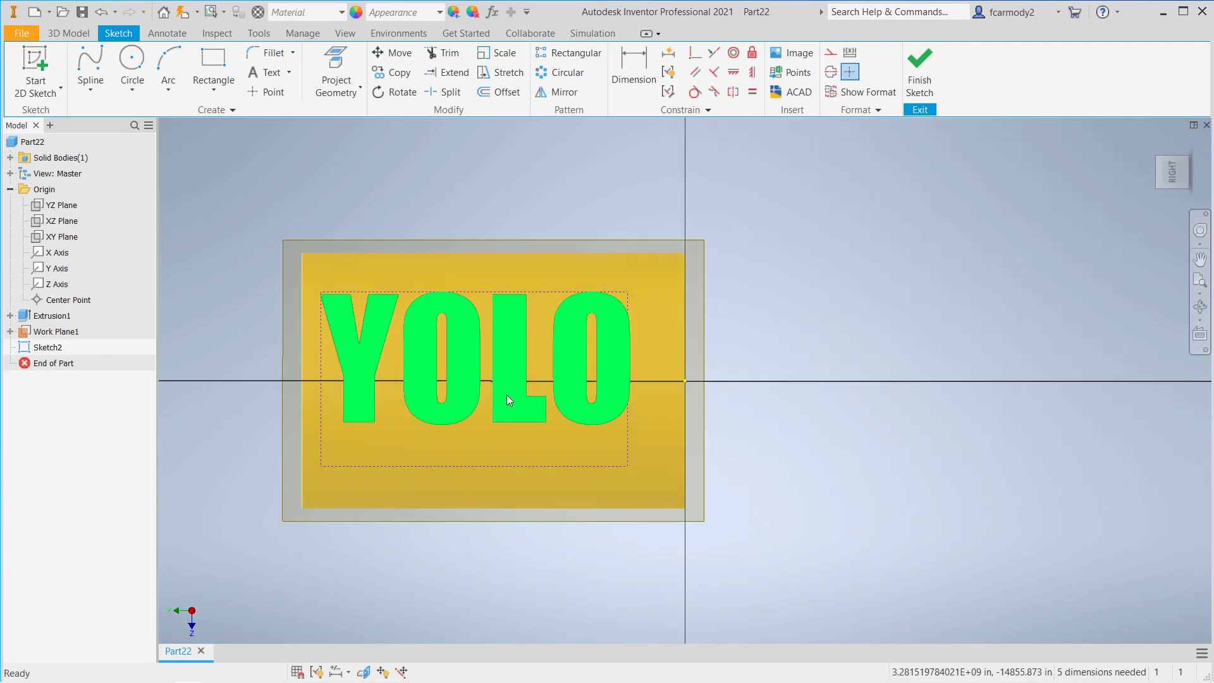
- Move the YOLO text roughly to the middle of the cylinder's side and finish the sketch
left_click_drag(522, 394, 551, 409)
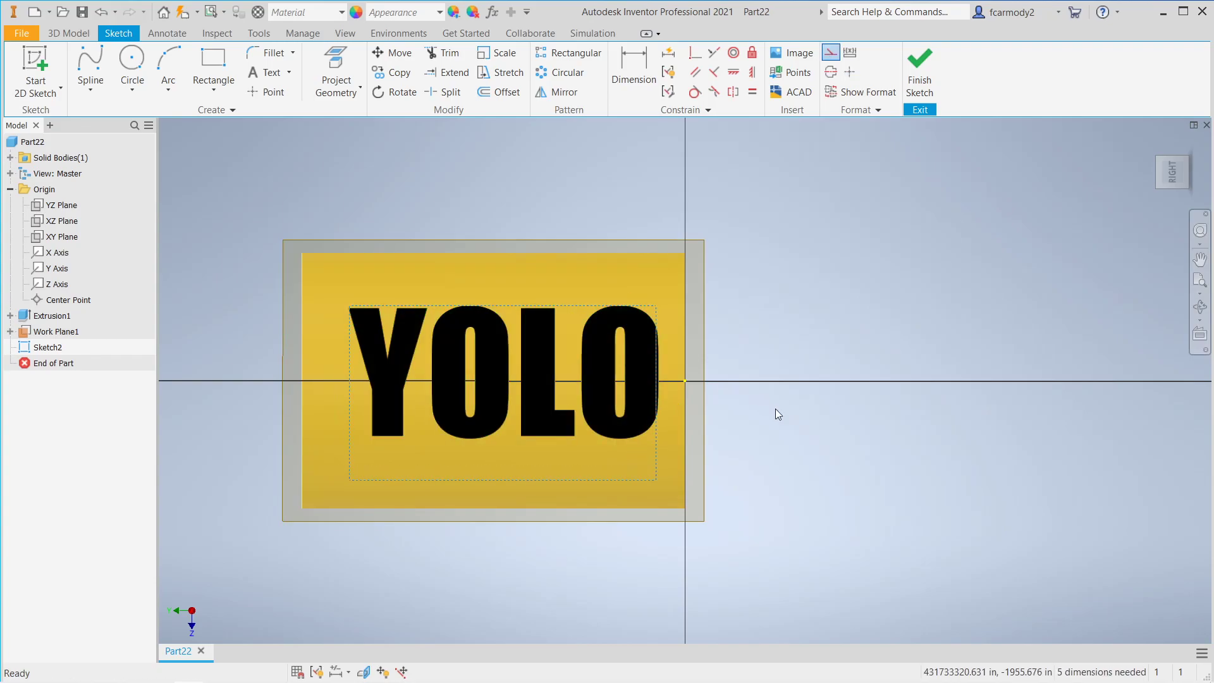
left_click(608, 371)
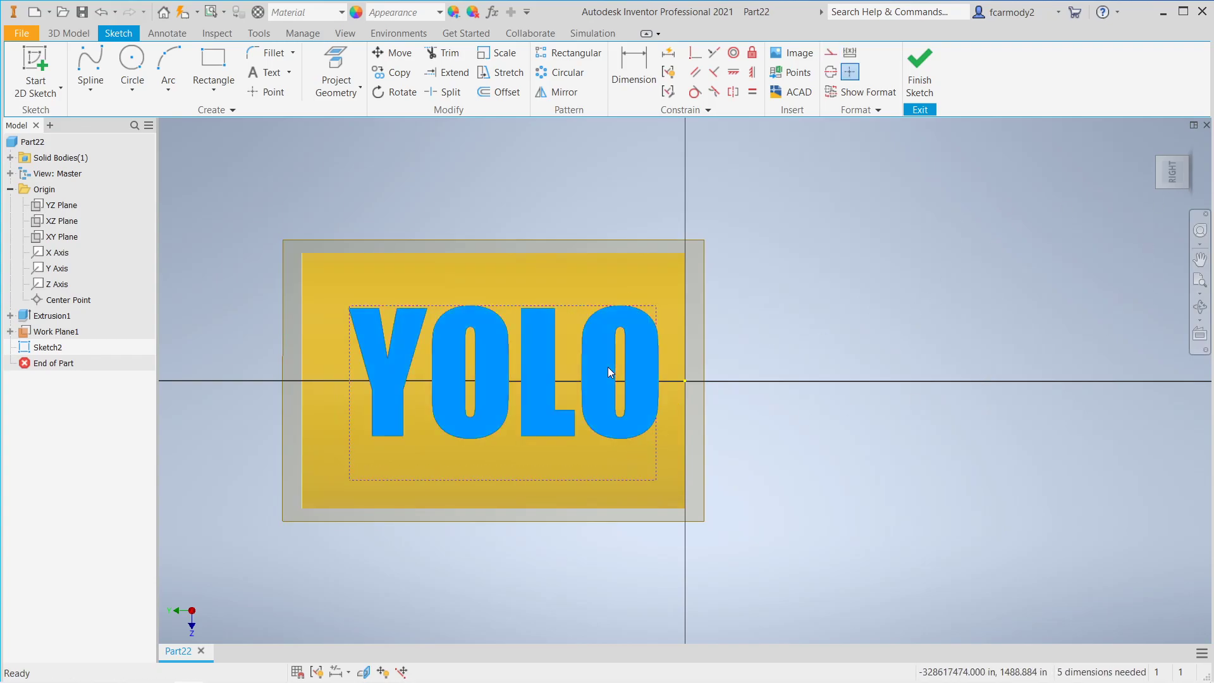
left_click_drag(608, 367, 601, 366)
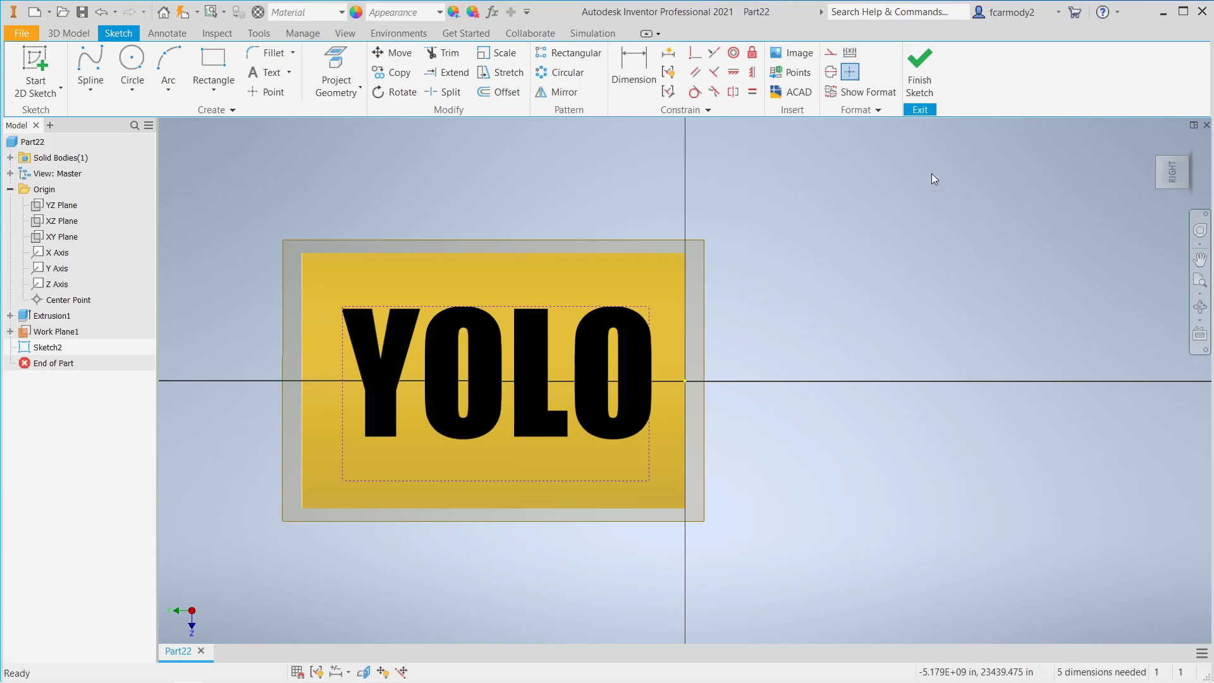
left_click(1183, 183)
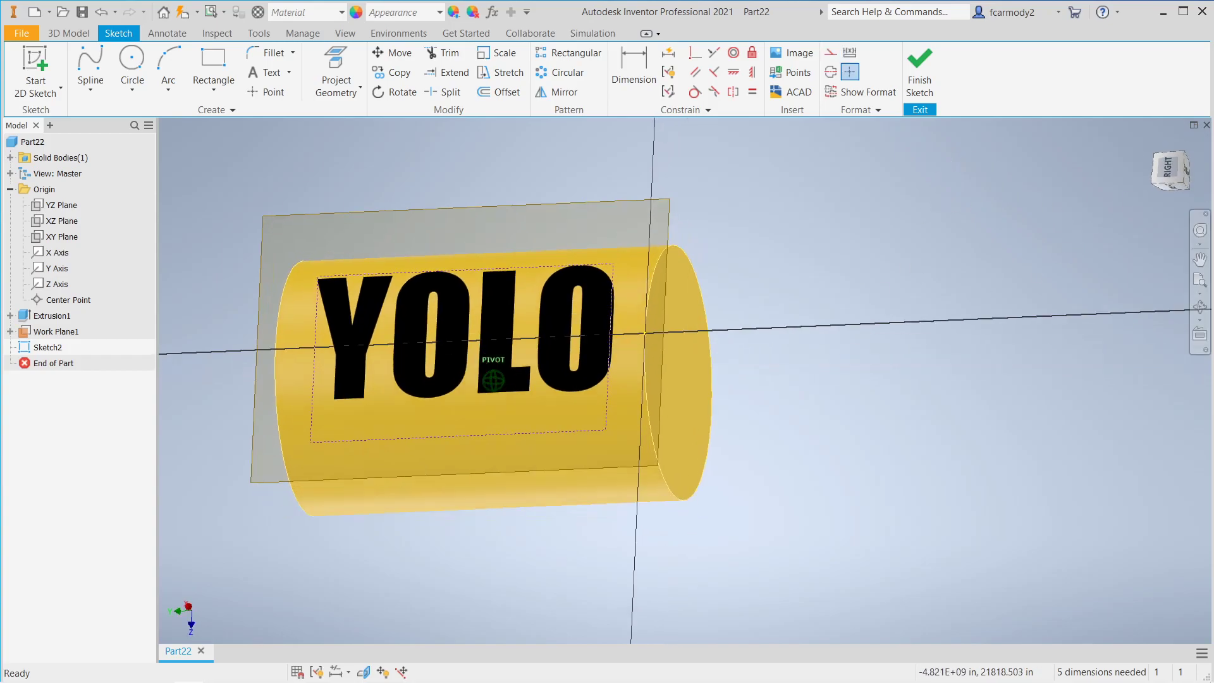
left_click(1172, 173)
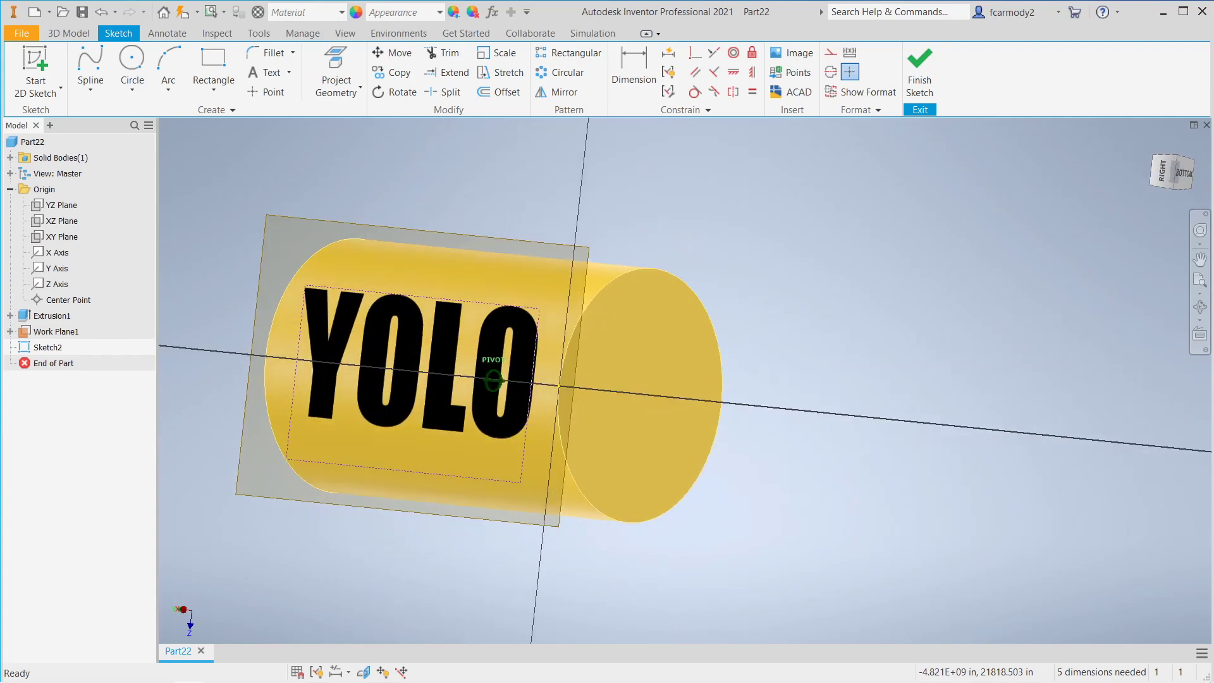
left_click(925, 76)
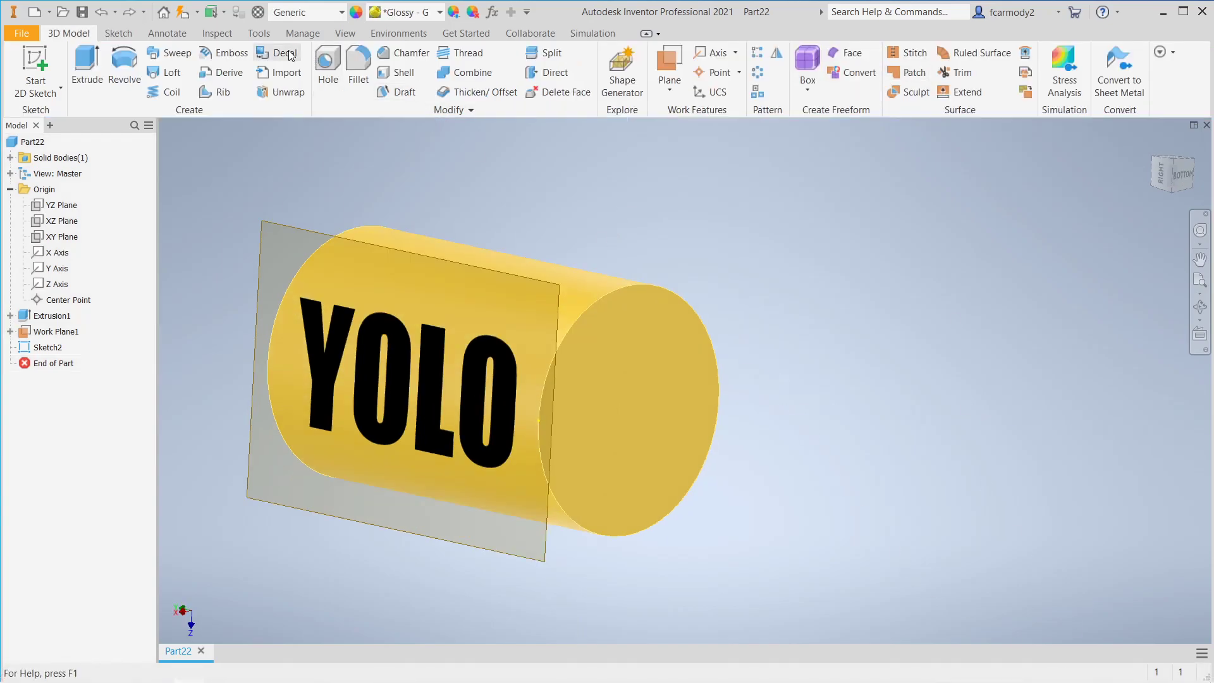
- Emboss the YOLO text outward from the cylinder with a depth of 0.2 in, wrapped to its curved face
left_click(223, 53)
left_click_drag(257, 133, 843, 159)
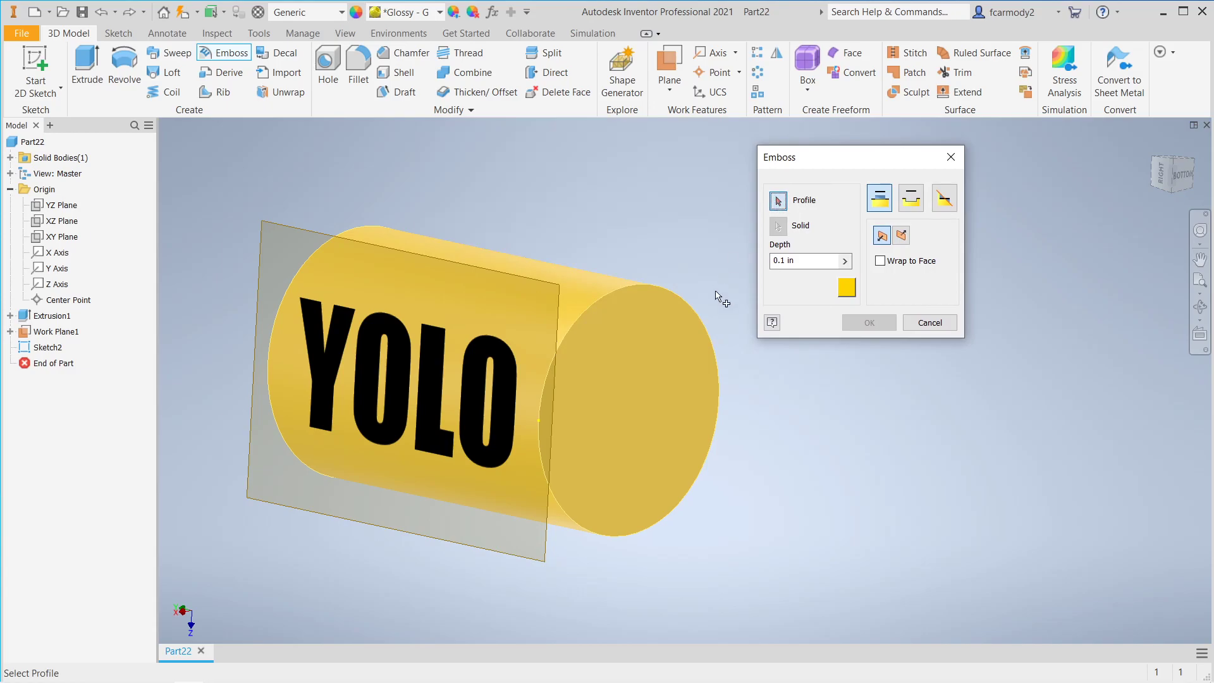
left_click(423, 342)
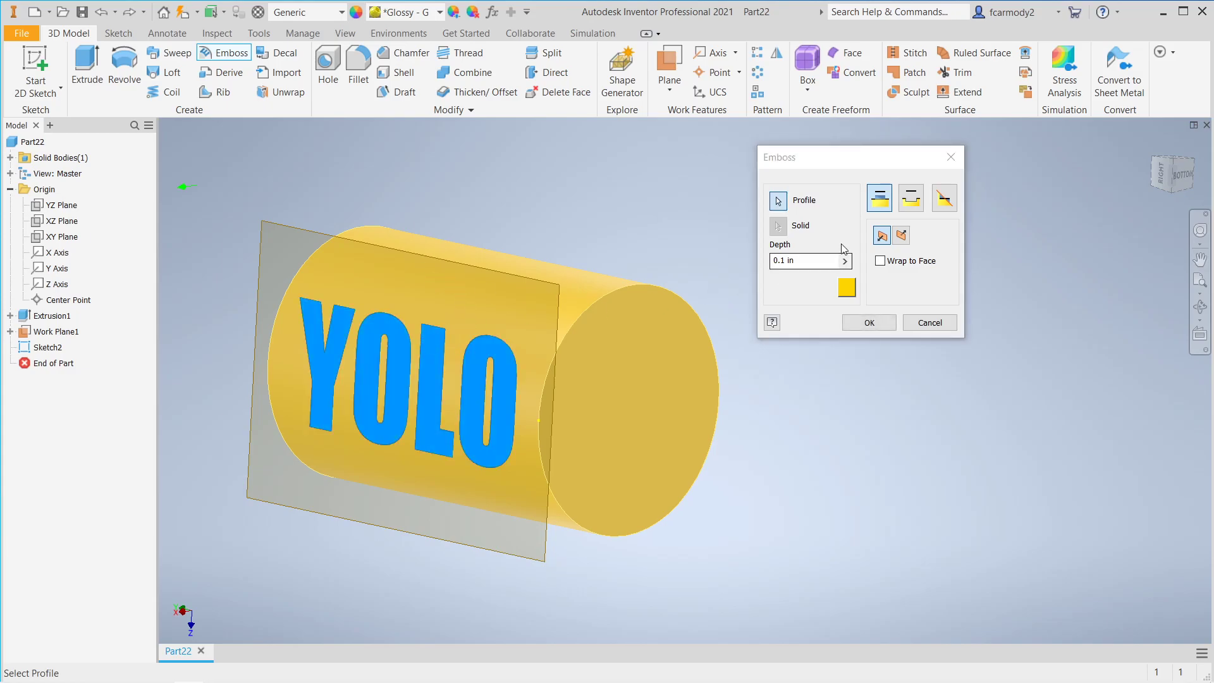
left_click(880, 261)
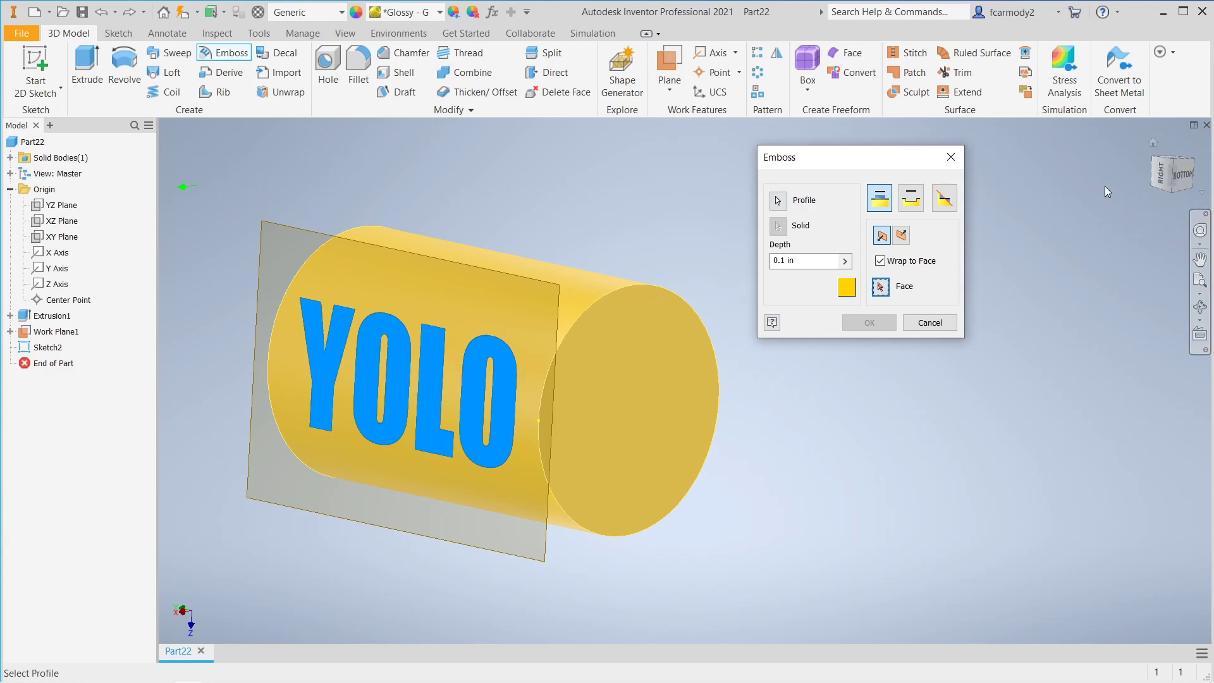
left_click(1173, 172)
left_click(1166, 169)
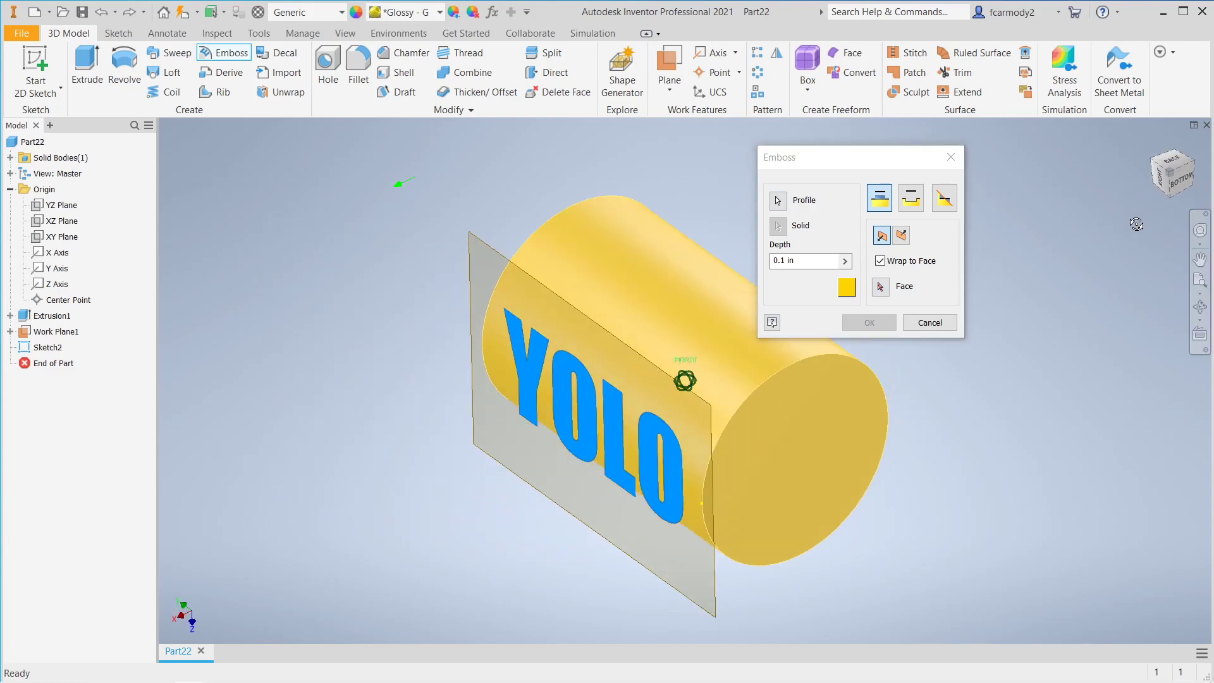
left_click(879, 286)
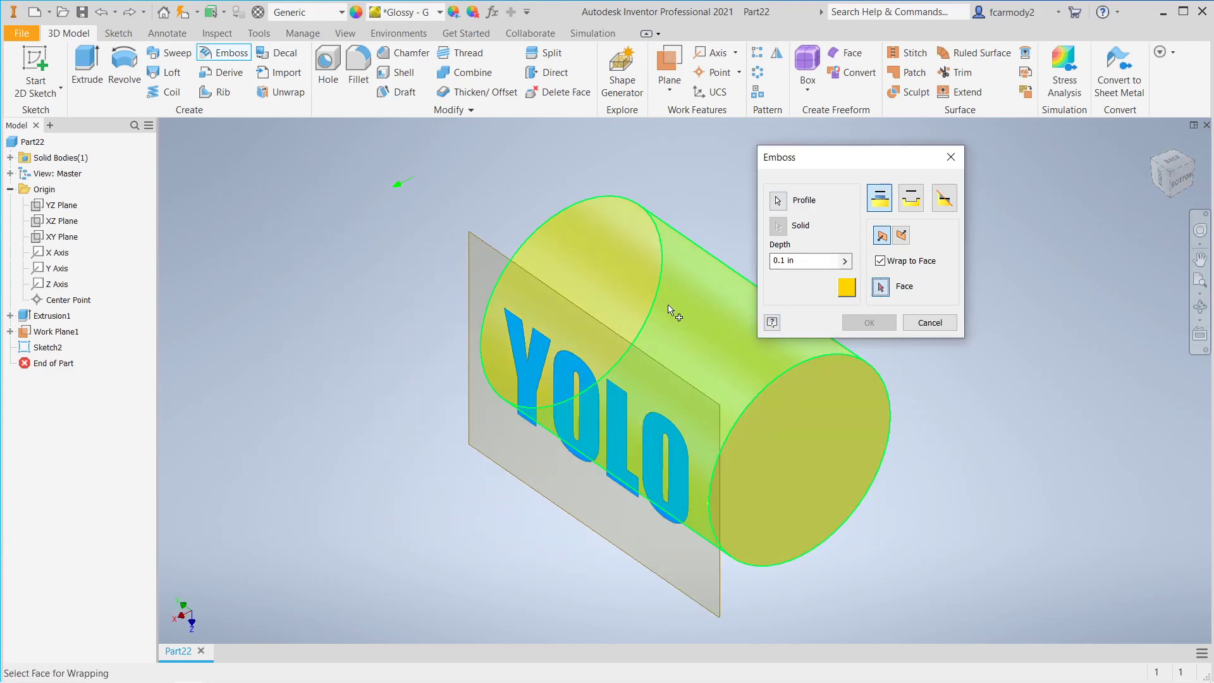
left_click(724, 352)
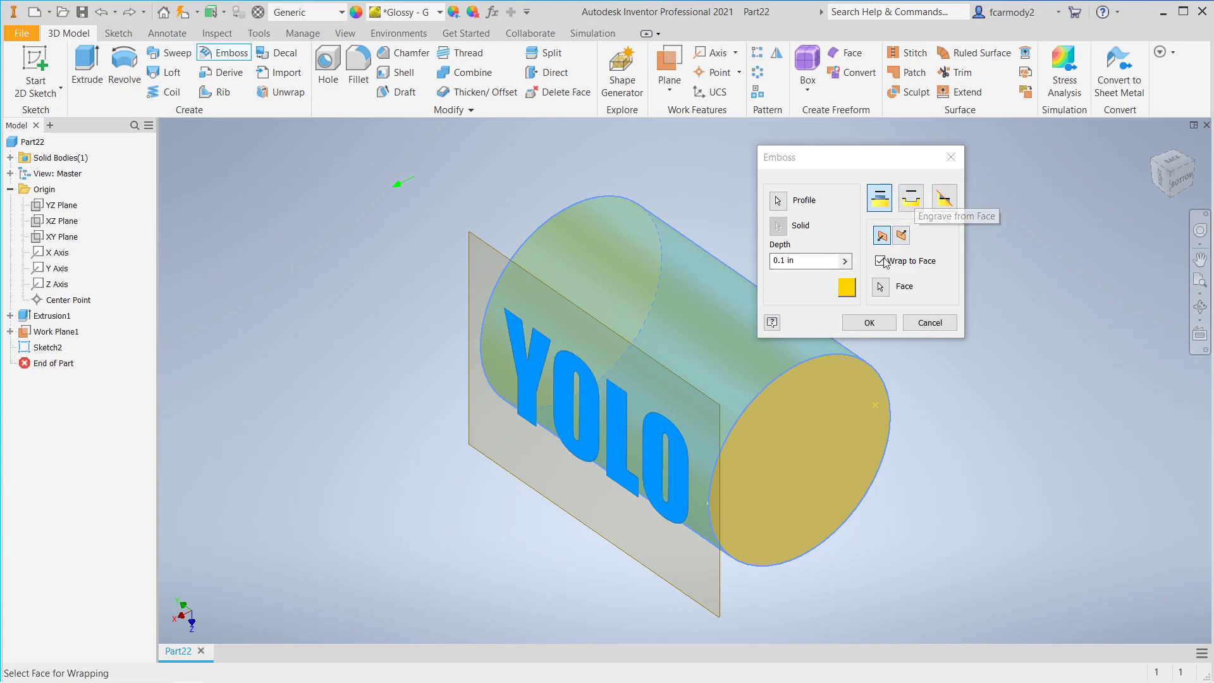
left_click(785, 260)
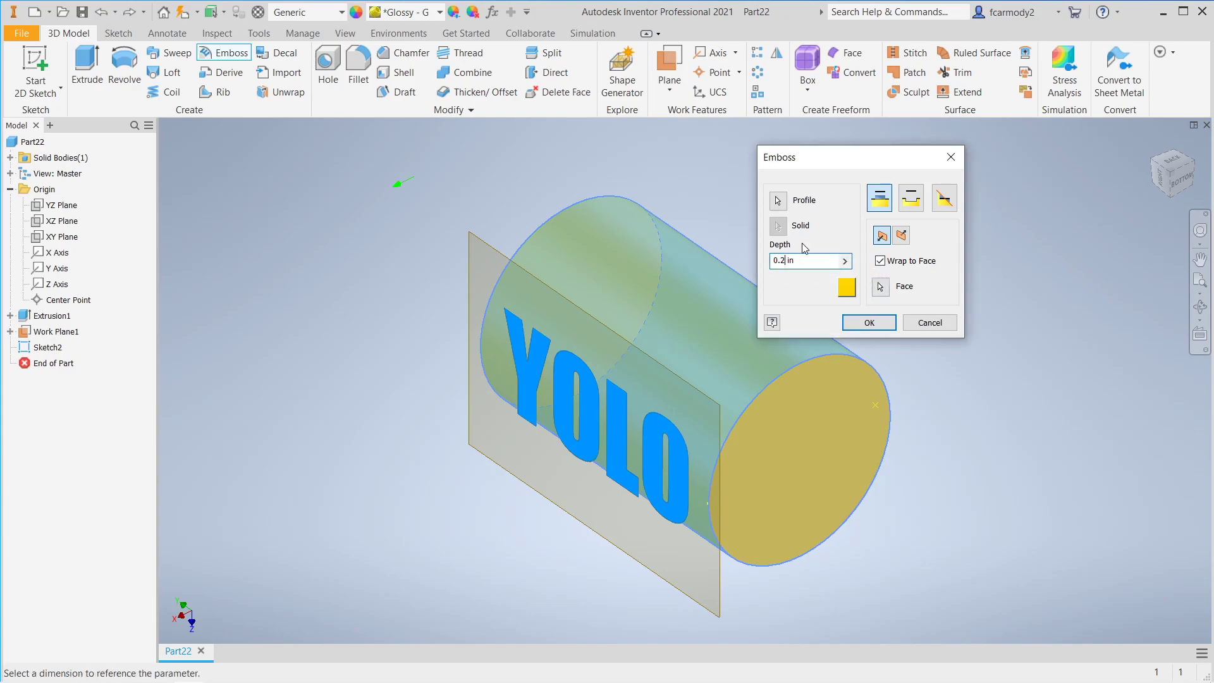
left_click(869, 323)
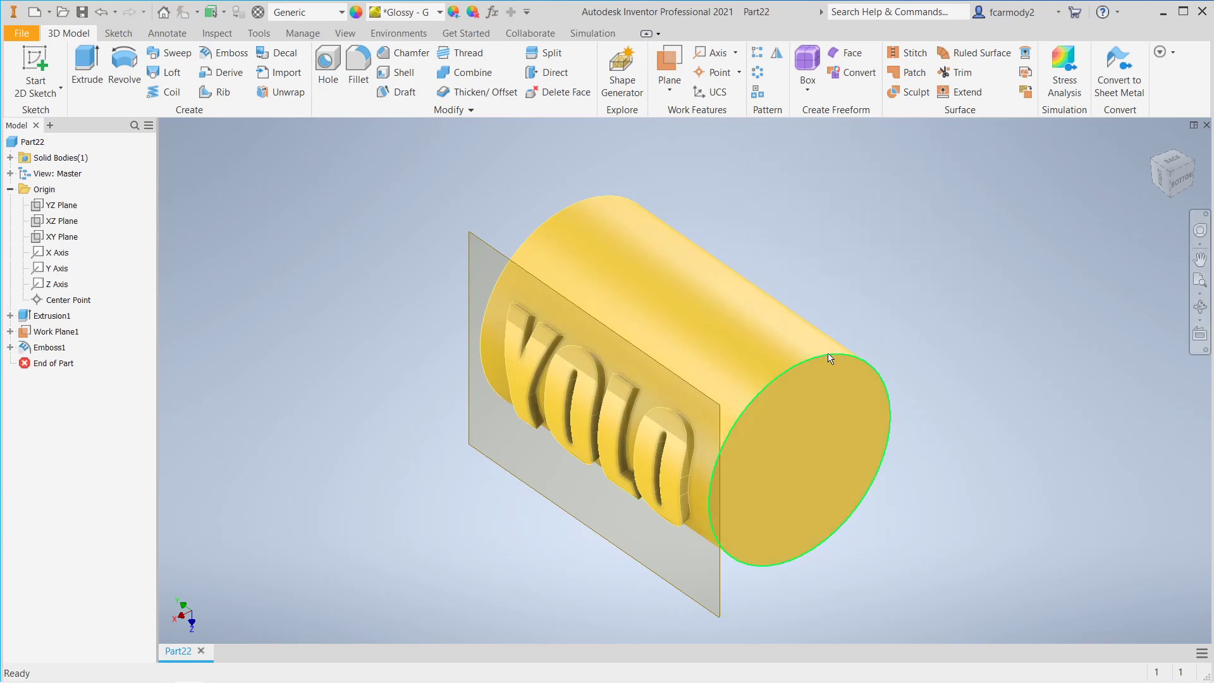
- Hide the work plane tangent to the cylinder
right_click(33, 337)
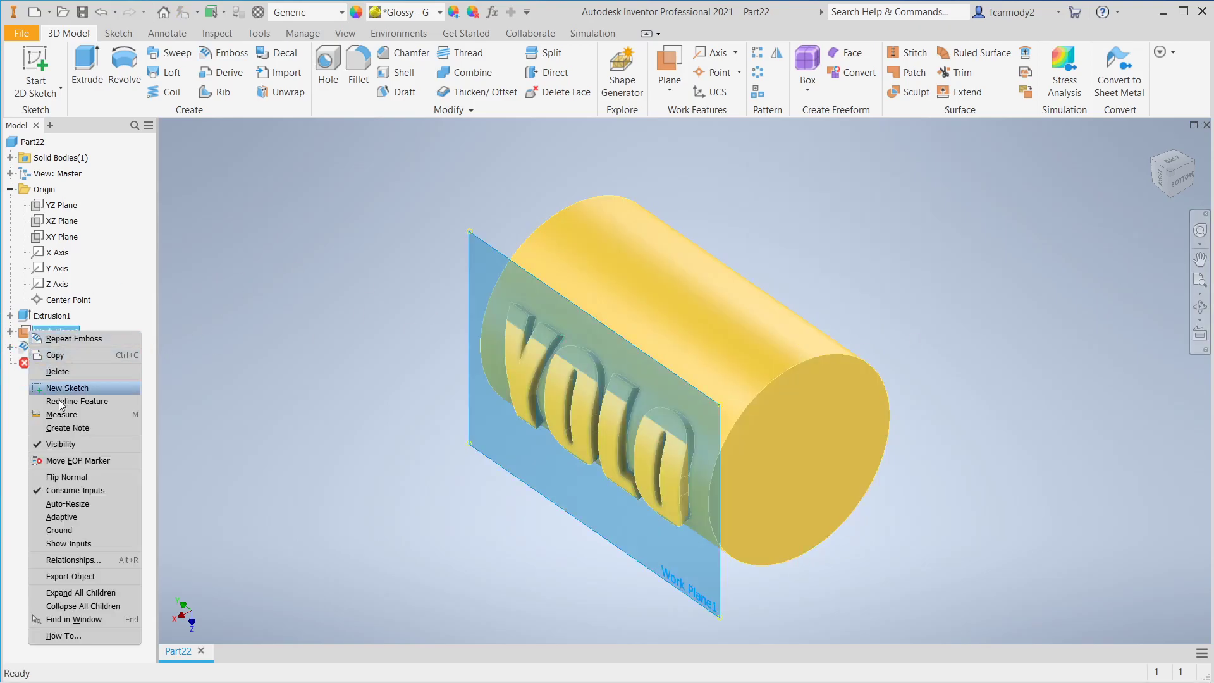
left_click(70, 447)
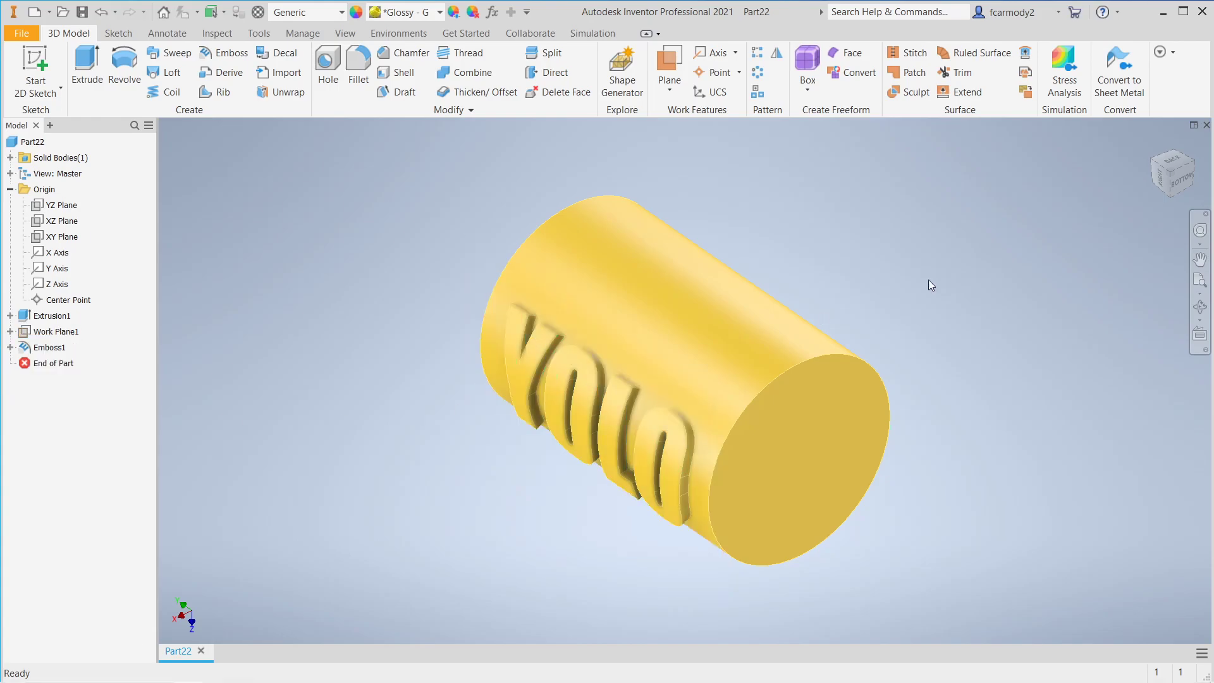
middle_click_drag(678, 382, 677, 379, "shift")
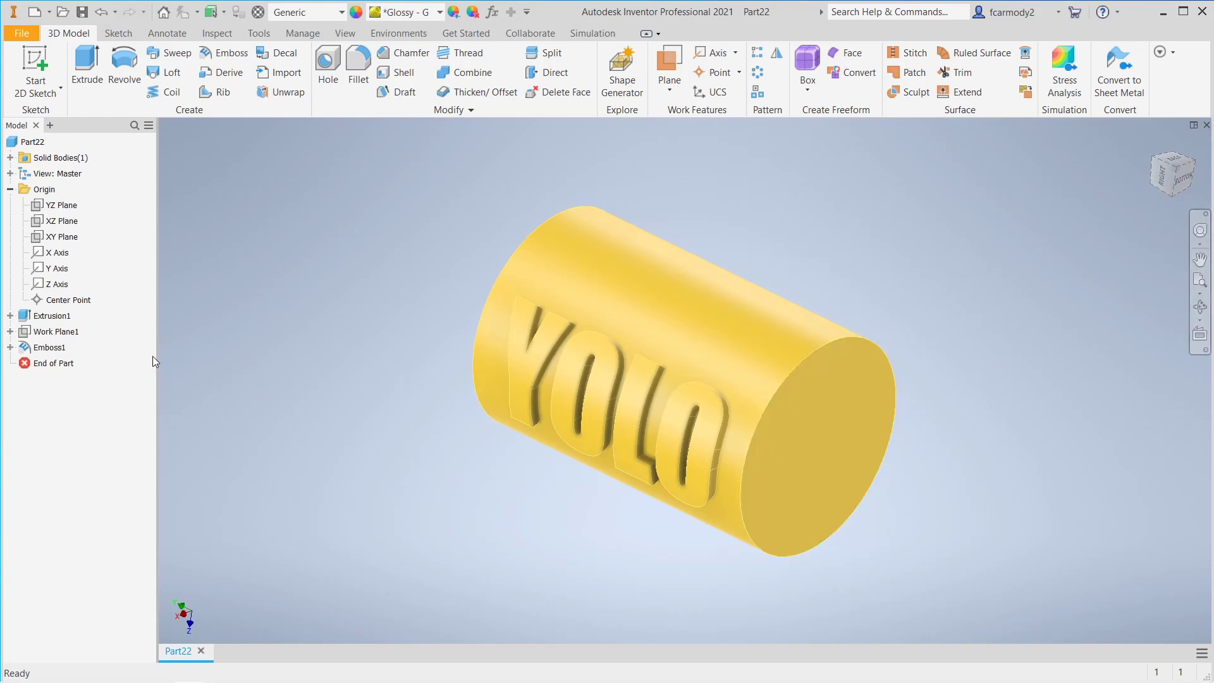
- Edit the YOLO emboss feature to engrave the text into the cylinder's face
double_click(26, 351)
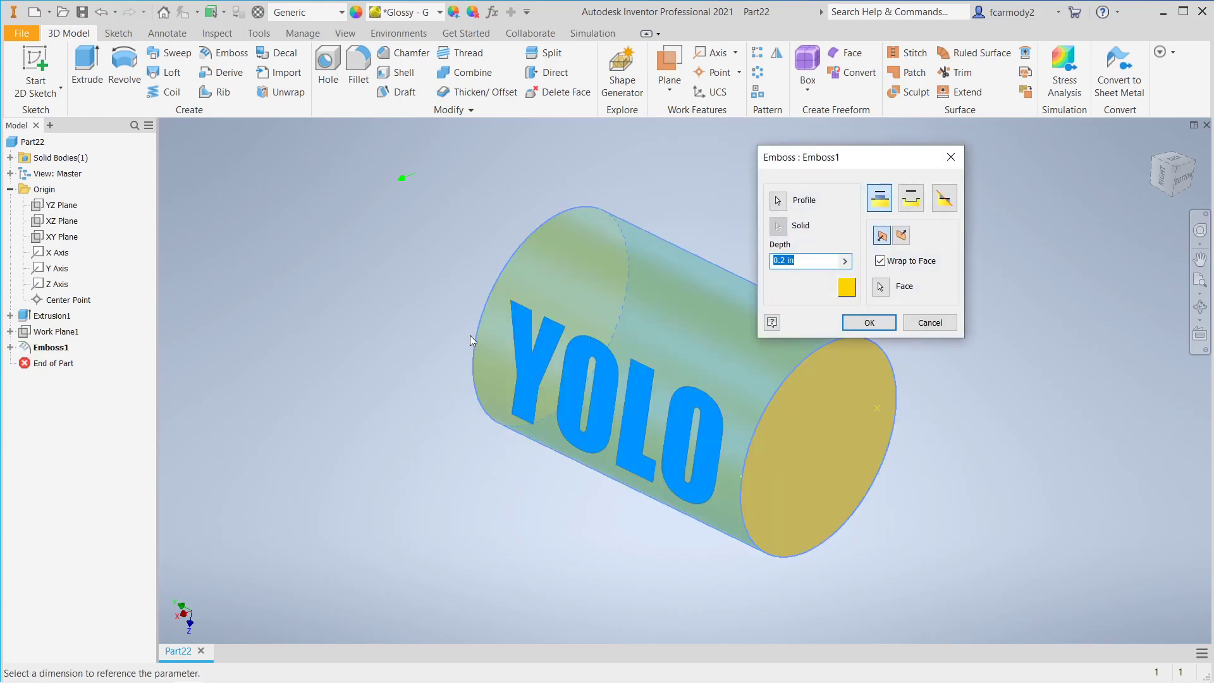
left_click(910, 197)
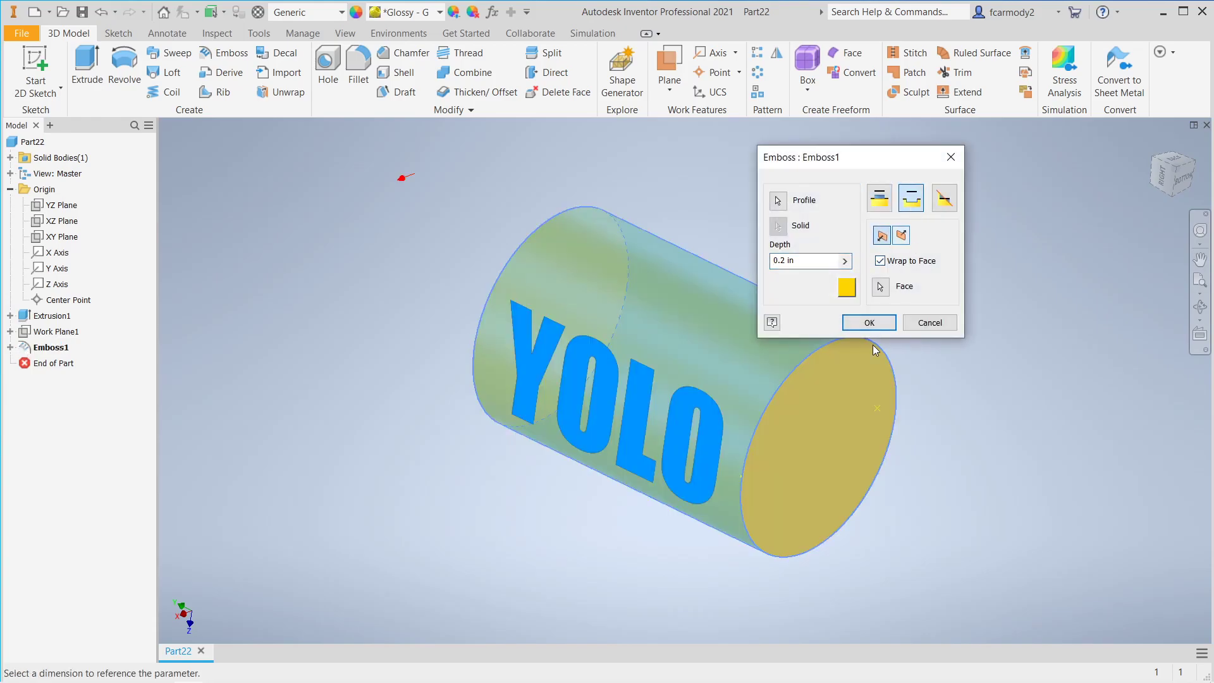
left_click(867, 322)
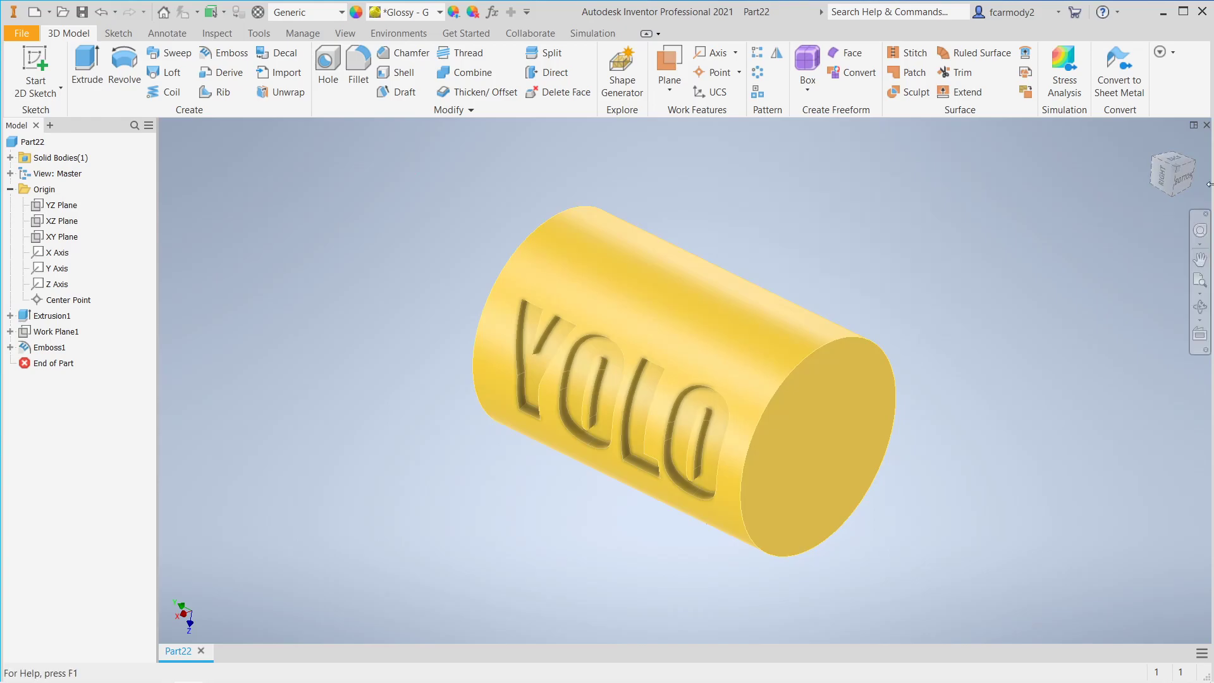
left_click_drag(1176, 185, 1168, 190)
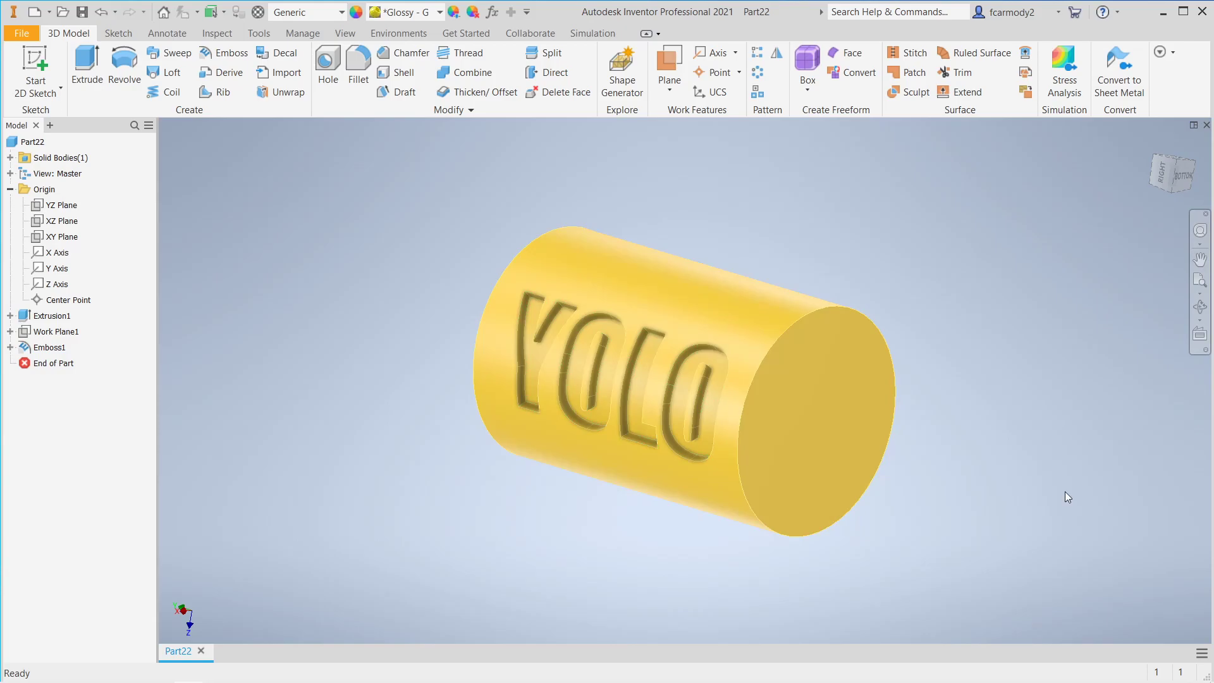
- Switch the YOLO feature back from engraving to raised embossing from the face
double_click(49, 347)
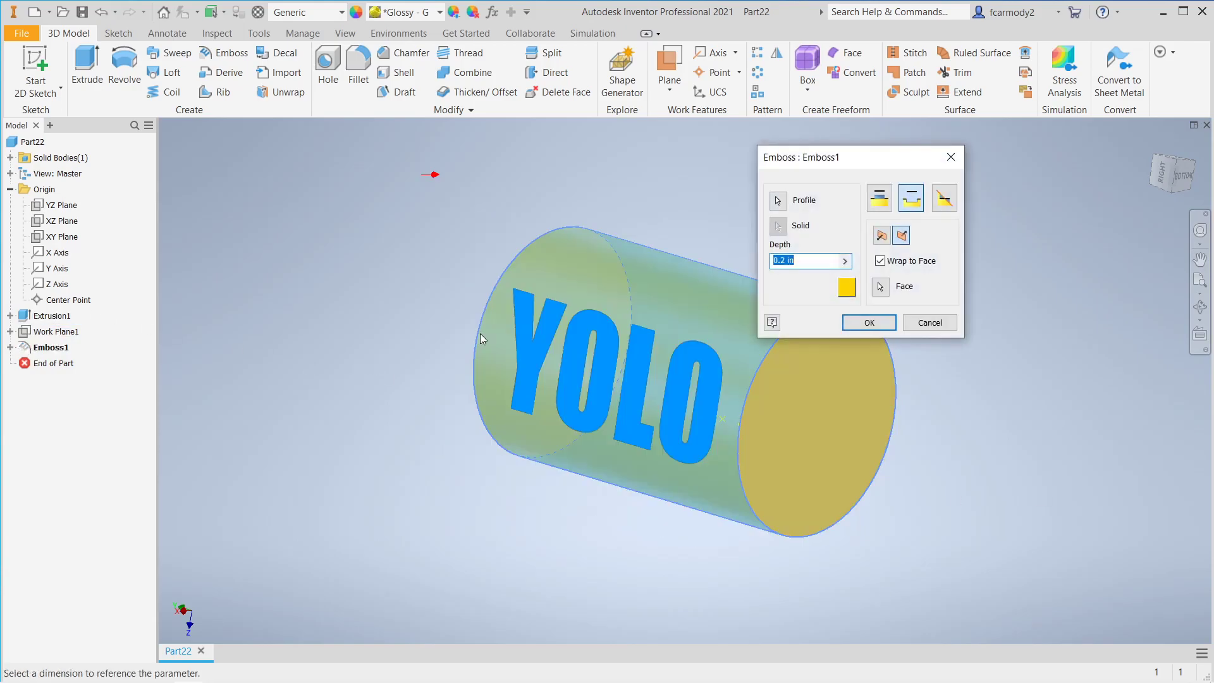
left_click(879, 198)
left_click(880, 322)
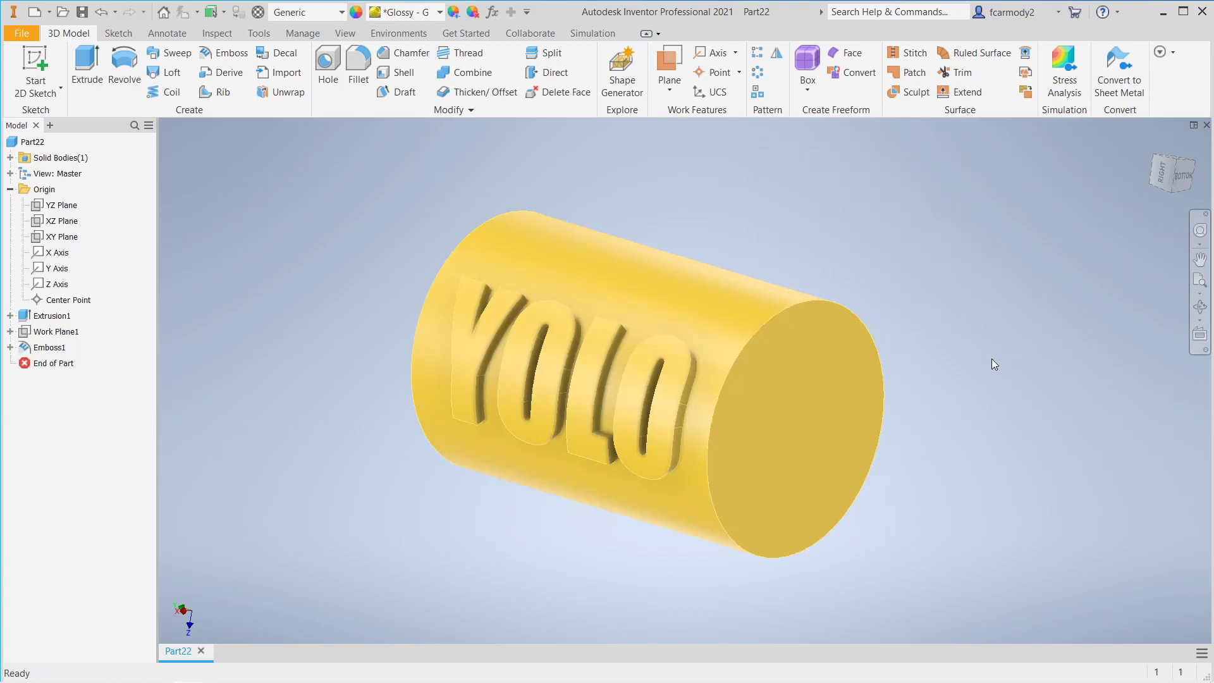
scroll(992, 359, "up", 5)
scroll(1059, 253, "down", 4)
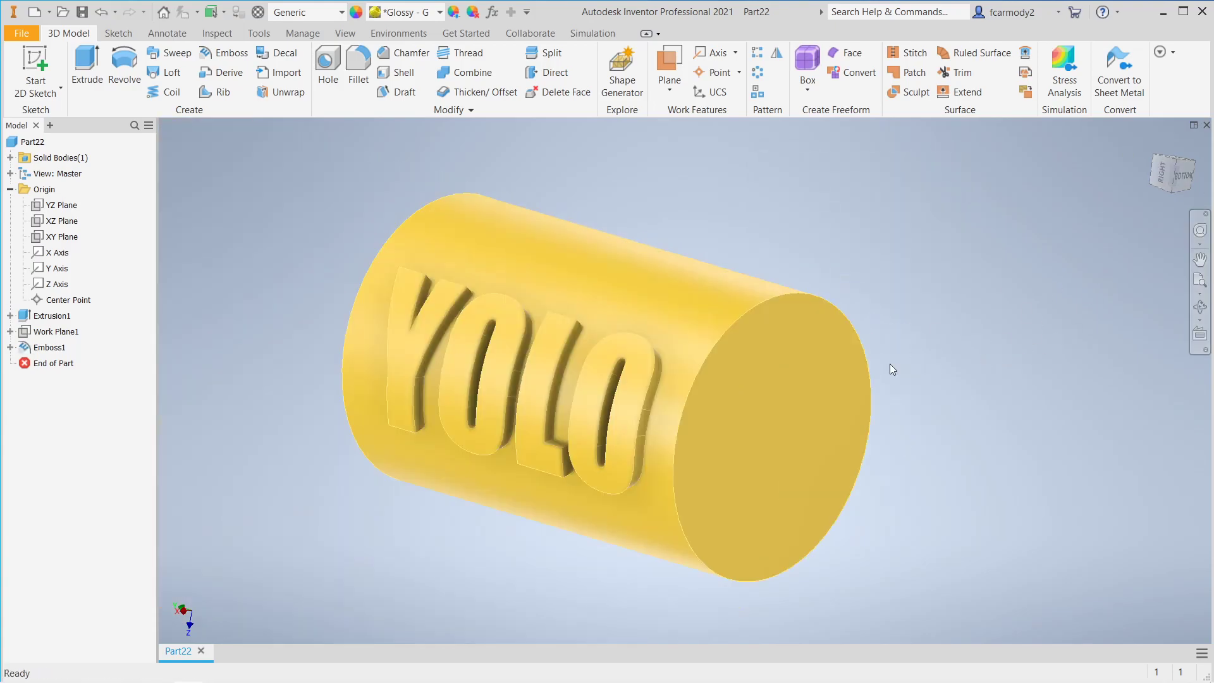